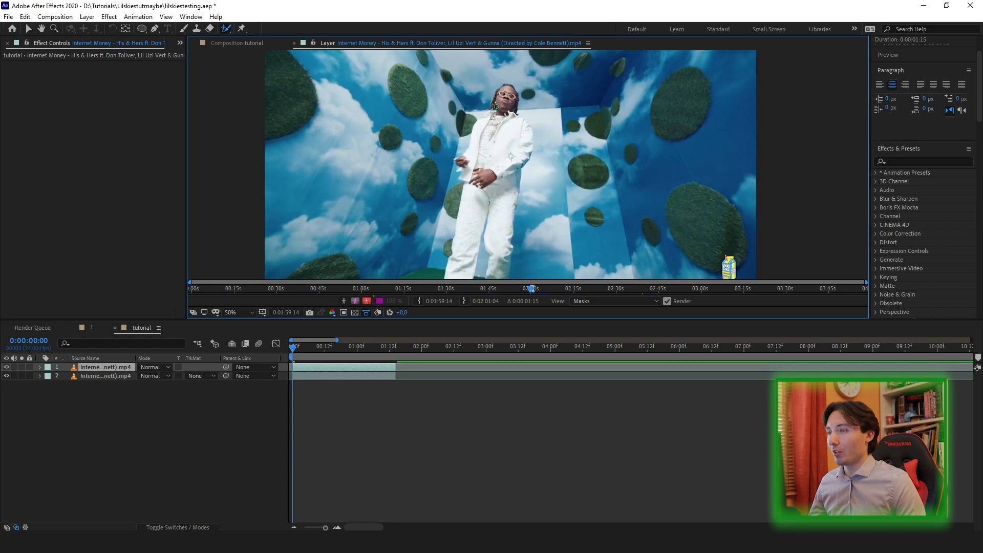
Isolate the man in white with Roto Brush, adding his whole figure and subtracting the background around him and between his legs.
drag(505, 89, 497, 106)
drag(467, 226, 464, 271)
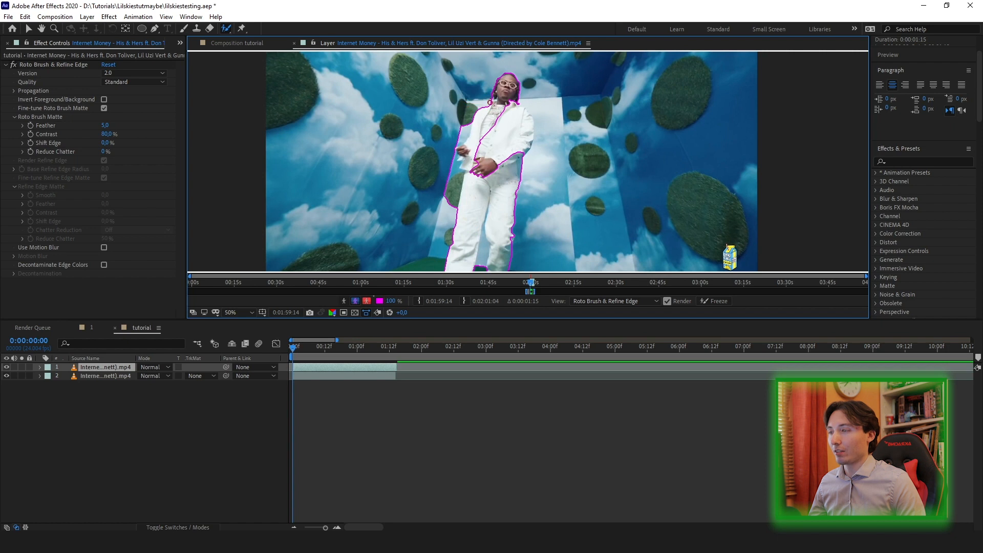
alt+click(481, 108)
mouse_move(490, 151)
mouse_down()
mouse_move(475, 188)
mouse_move(493, 155)
mouse_up()
drag(489, 220, 492, 179)
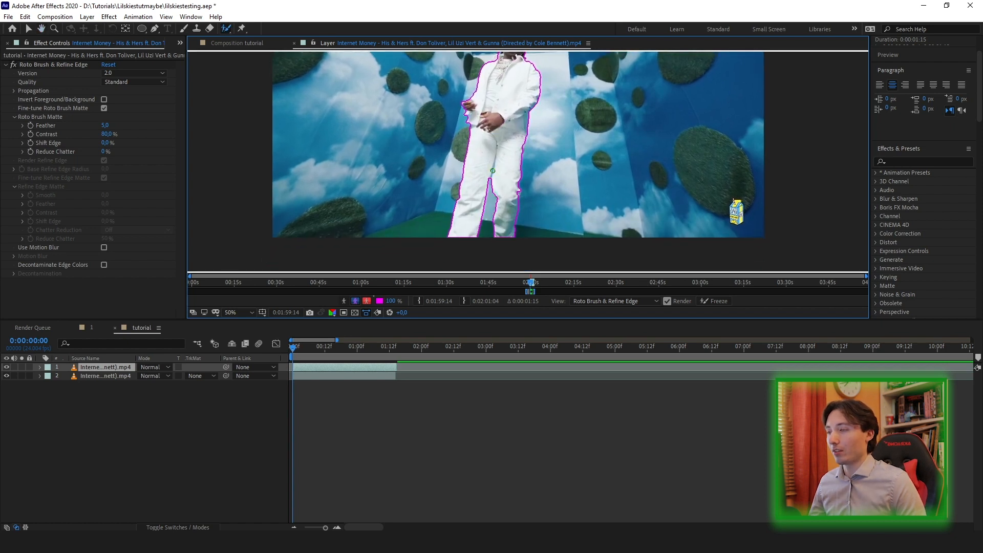
scroll(440, 193, up, 2)
drag(430, 231, 438, 198)
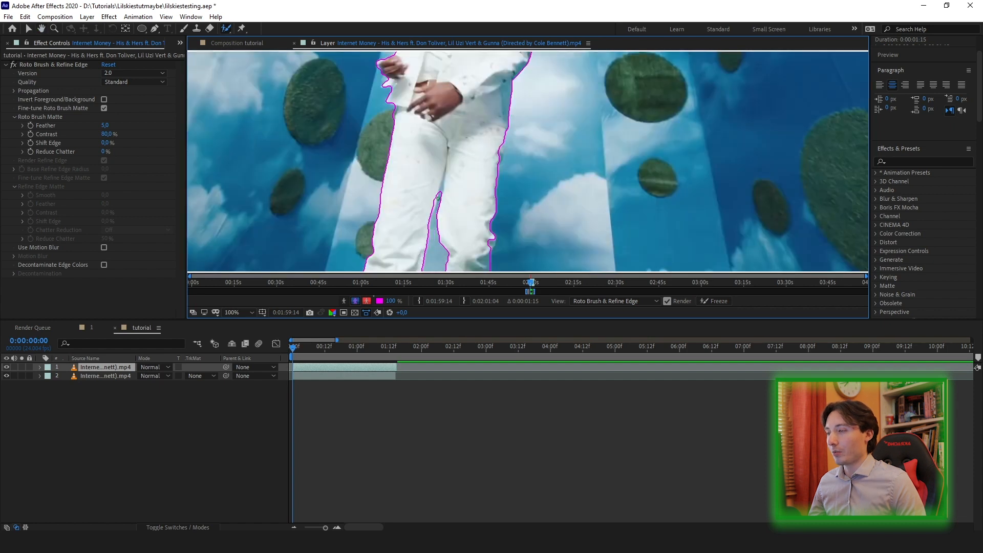
Propagate the version 2.0 Roto Brush selection through the clip and freeze it.
click(119, 73)
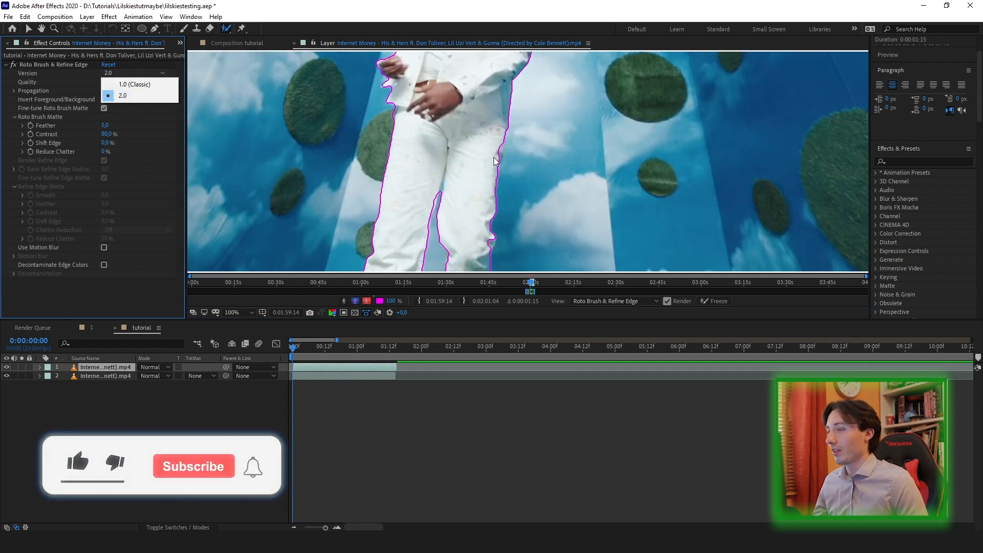
scroll(539, 198, down, 2)
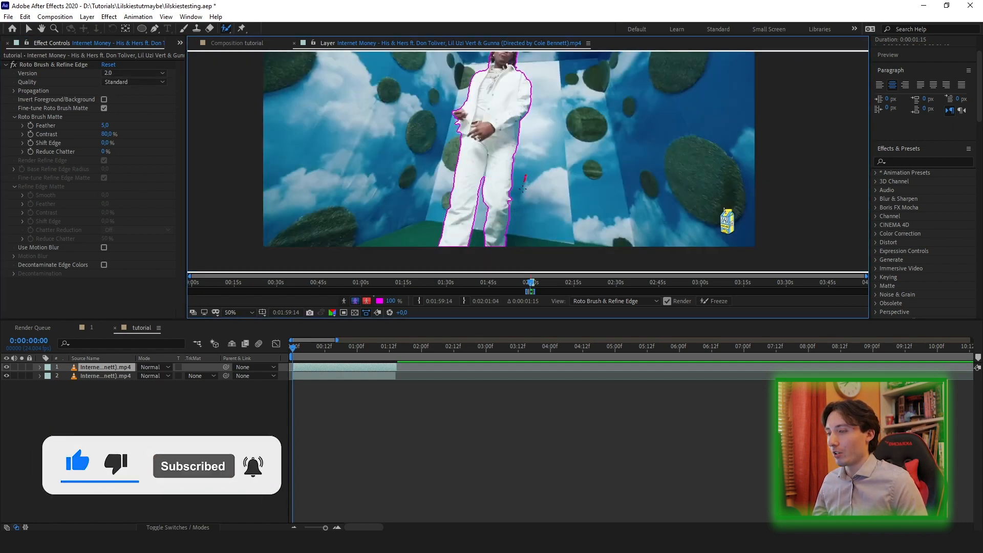
scroll(522, 234, up, 2)
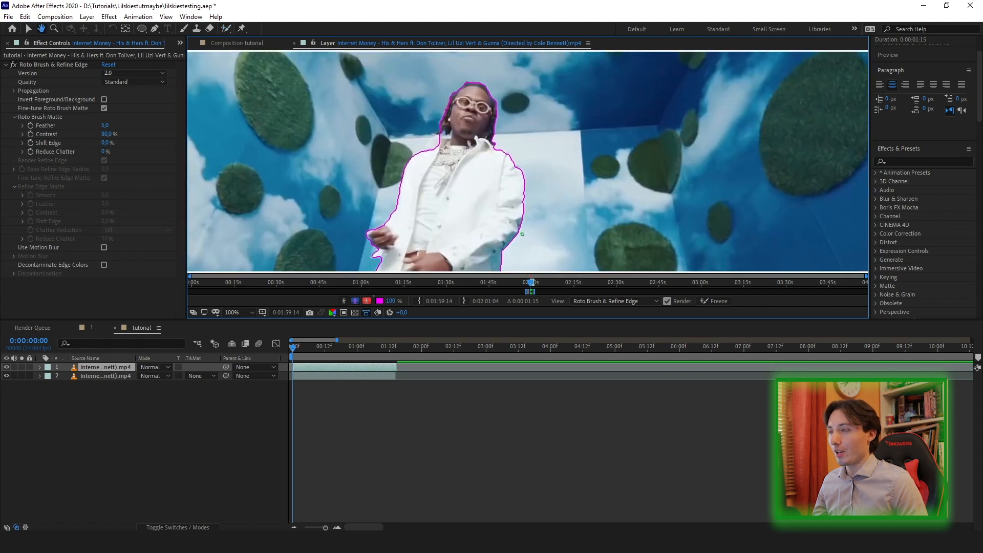
scroll(473, 141, down, 2)
key(space)
drag(519, 167, 535, 153)
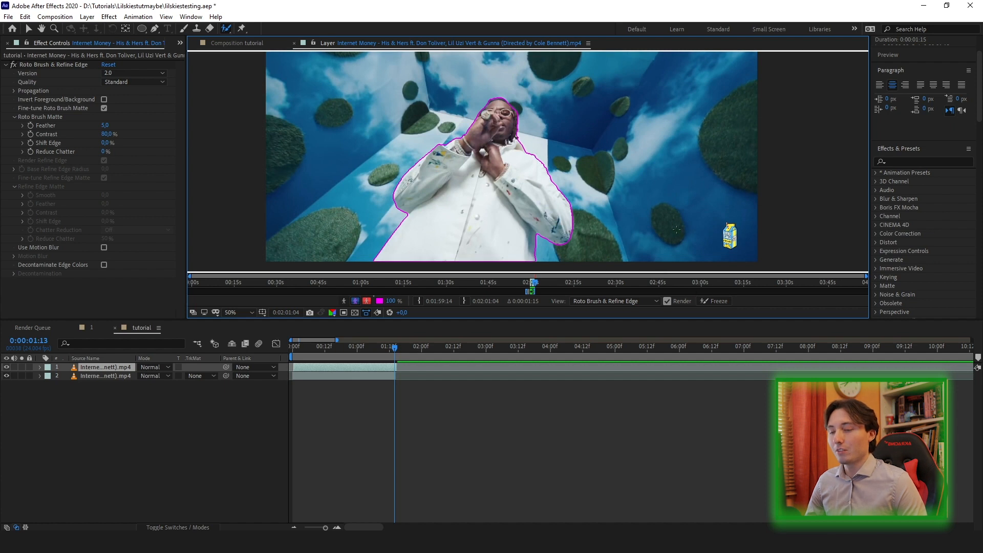
click(719, 302)
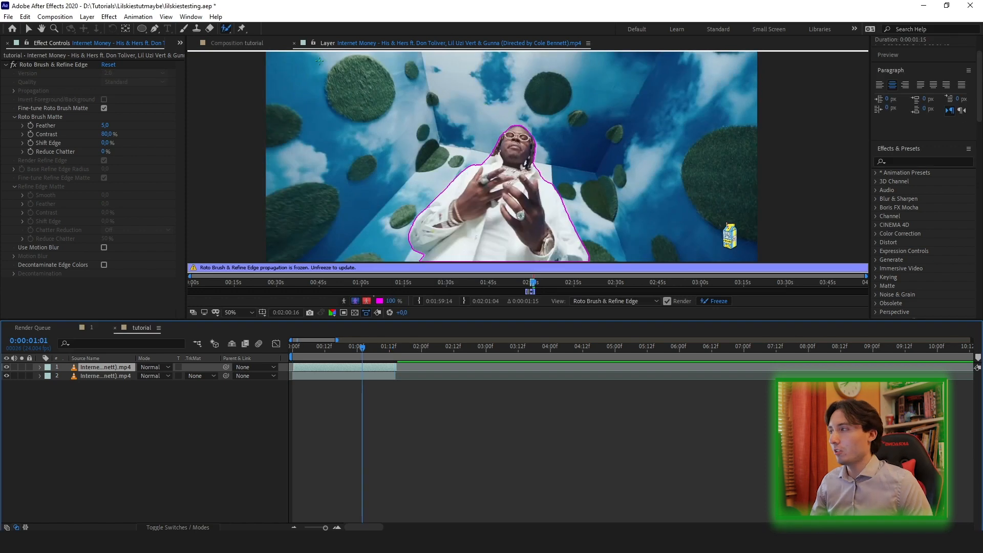
Return to the tutorial composition, hide the lower clip, and enable Use Motion Blur and Decontaminate Edge Colors for the cutout.
click(237, 43)
key(ctrl+alt+shift+v)
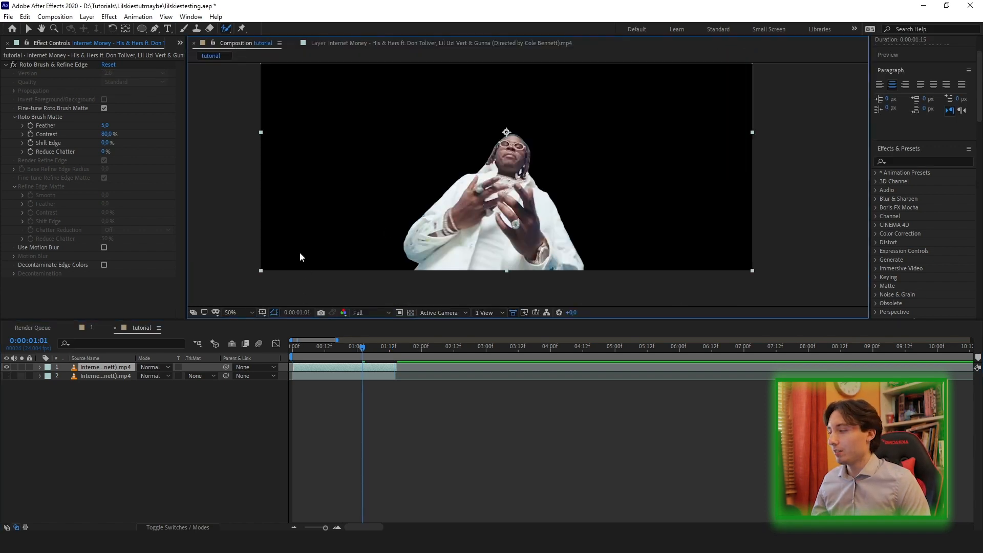
click(104, 248)
click(104, 264)
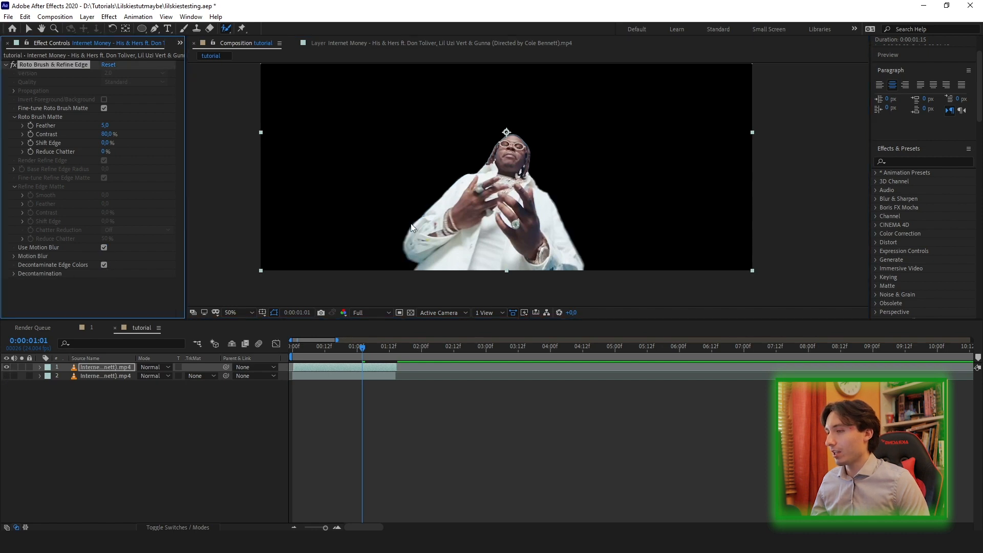
Refine the Roto Brush matte with Feather 7.6, Shift Edge -27% and Reduce Chatter 29%, and check the cutout at earlier frames.
scroll(502, 143, up, 1)
scroll(497, 167, down, 1)
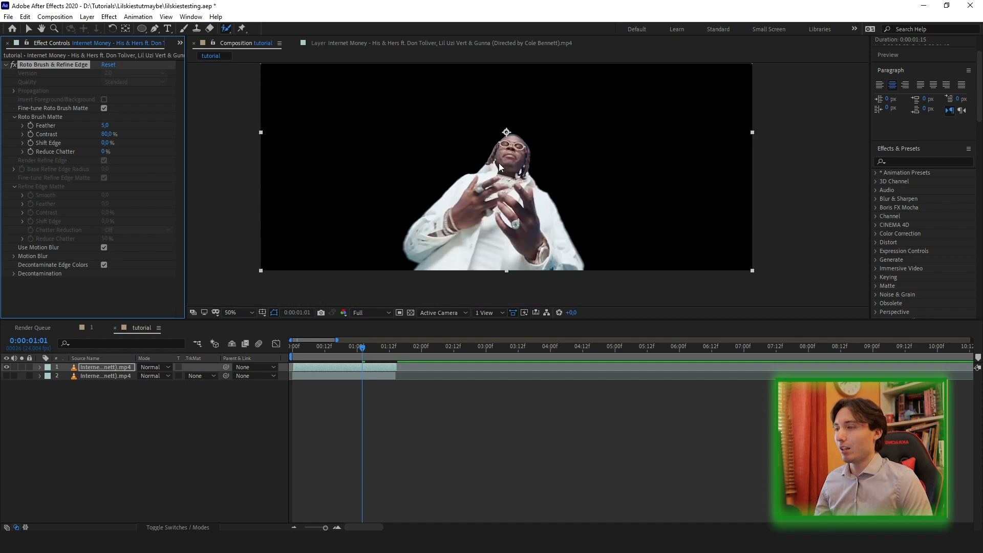
scroll(500, 163, up, 1)
mouse_move(105, 125)
mouse_down()
mouse_move(119, 126)
mouse_move(133, 149)
mouse_move(110, 153)
mouse_up()
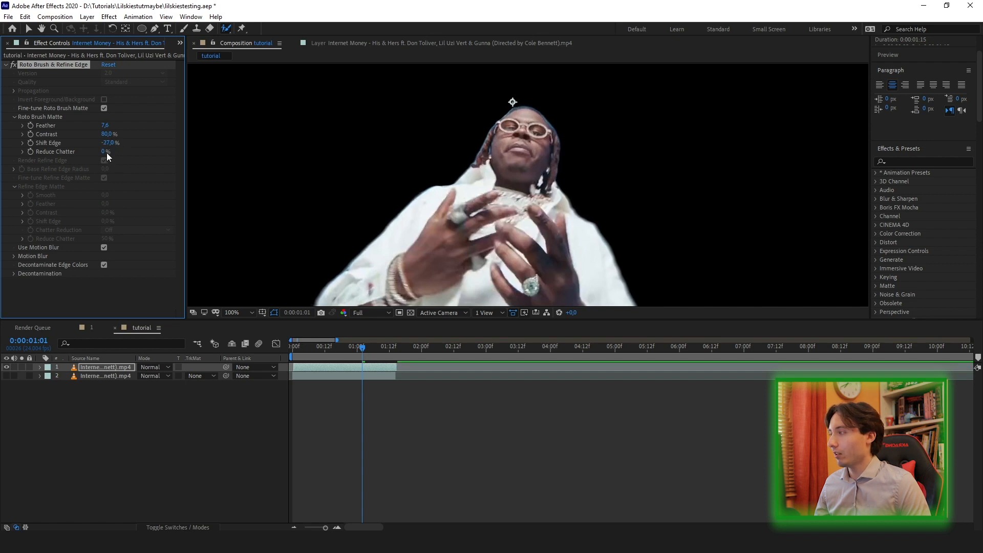
drag(114, 151, 117, 151)
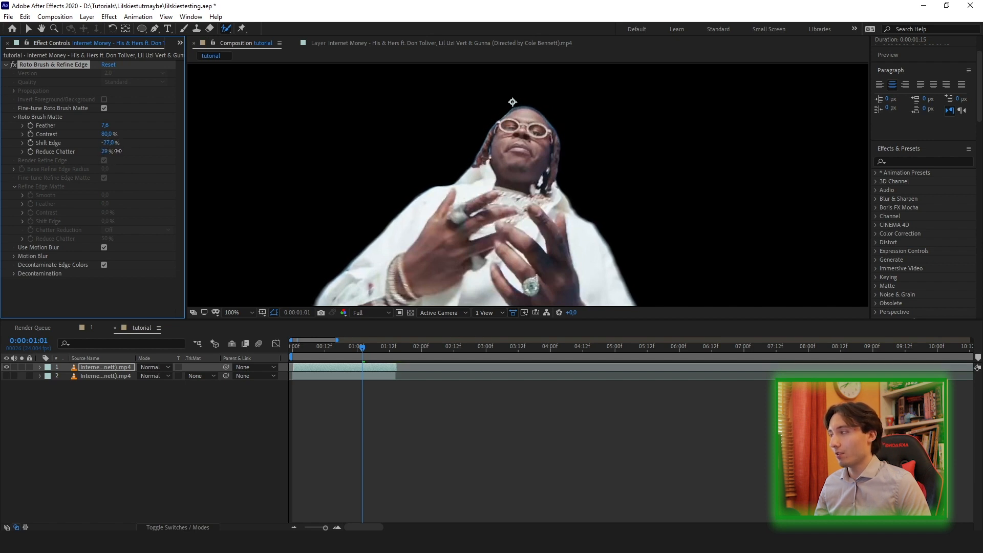
scroll(197, 165, down, 2)
drag(362, 347, 317, 348)
drag(419, 238, 417, 268)
drag(316, 349, 303, 348)
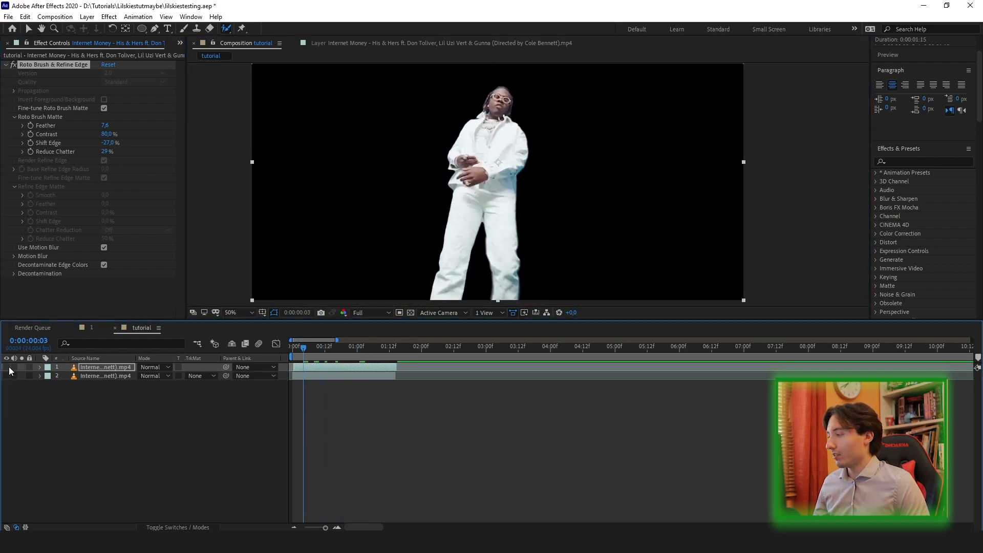
Hide the cutout layer, show the original clip beneath it and duplicate that clip.
click(8, 368)
click(6, 377)
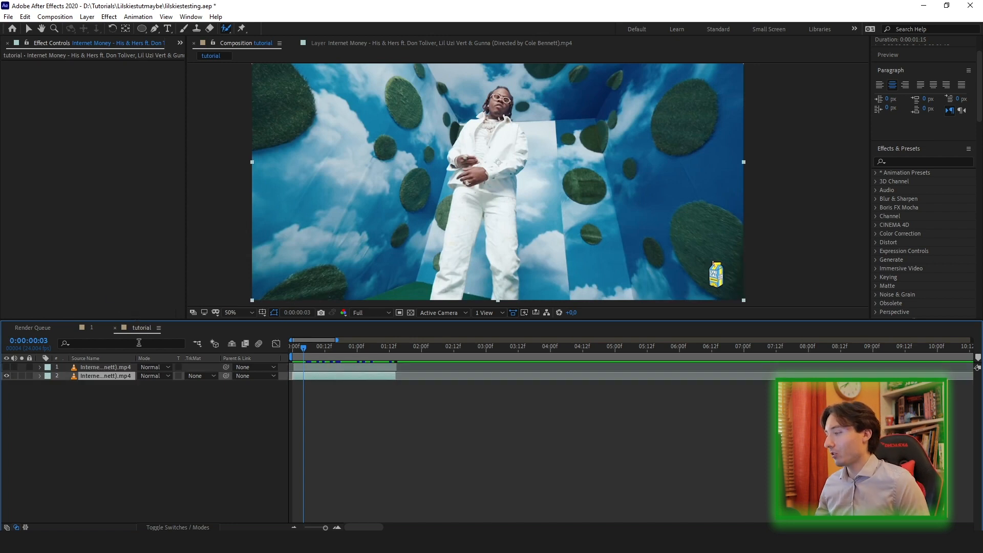
key(ctrl+d)
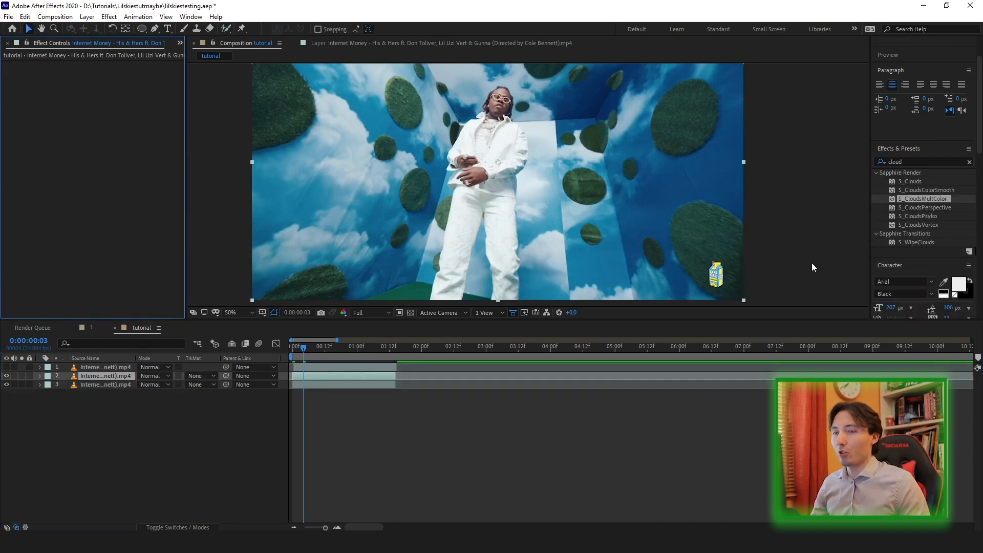
Apply the S_CloudsColorSmooth effect to the upper copy of the original clip.
click(942, 163)
drag(925, 190, 116, 378)
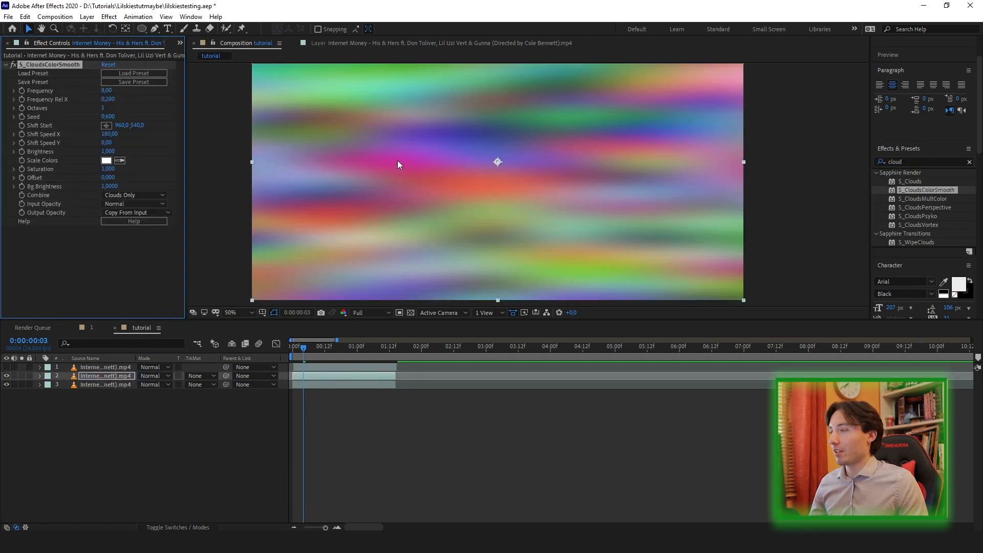
key(space)
mouse_move(428, 146)
mouse_down()
mouse_move(435, 137)
mouse_move(420, 159)
mouse_up()
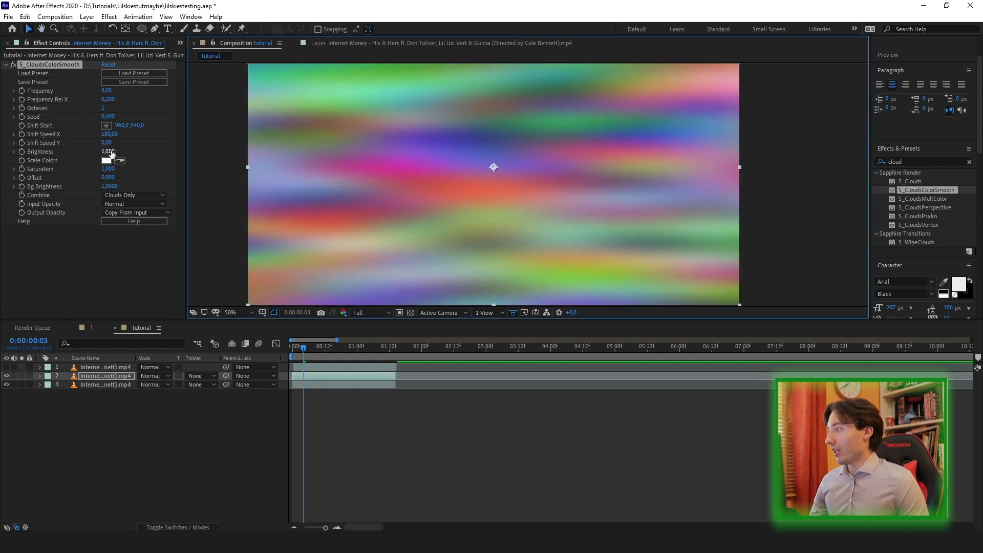
Set the S_CloudsColorSmooth Frequency to 5.10 and Seed to 0.900.
mouse_move(115, 117)
mouse_down()
mouse_move(103, 97)
mouse_move(167, 91)
mouse_move(16, 99)
mouse_move(41, 101)
mouse_up()
scroll(378, 202, down, 1)
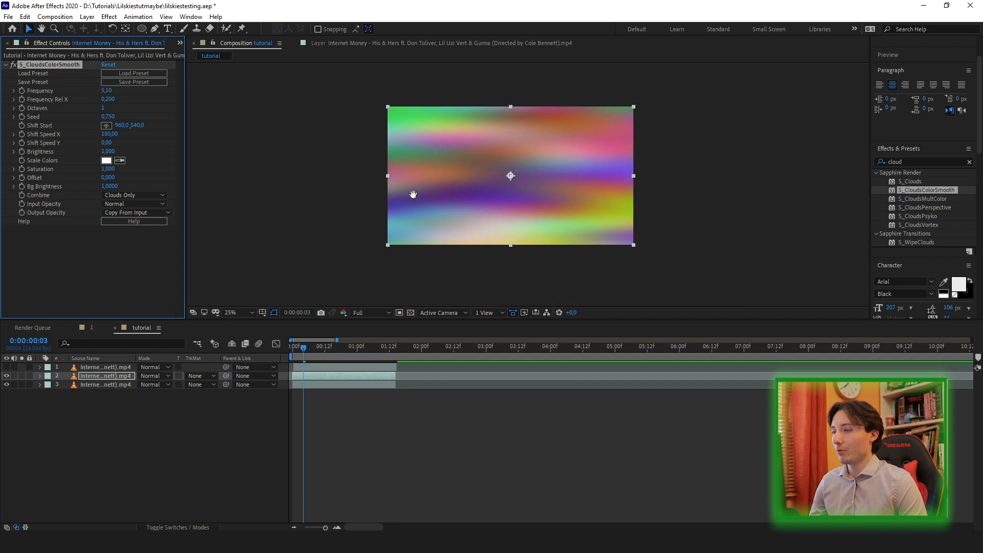
scroll(382, 200, up, 1)
drag(104, 117, 107, 117)
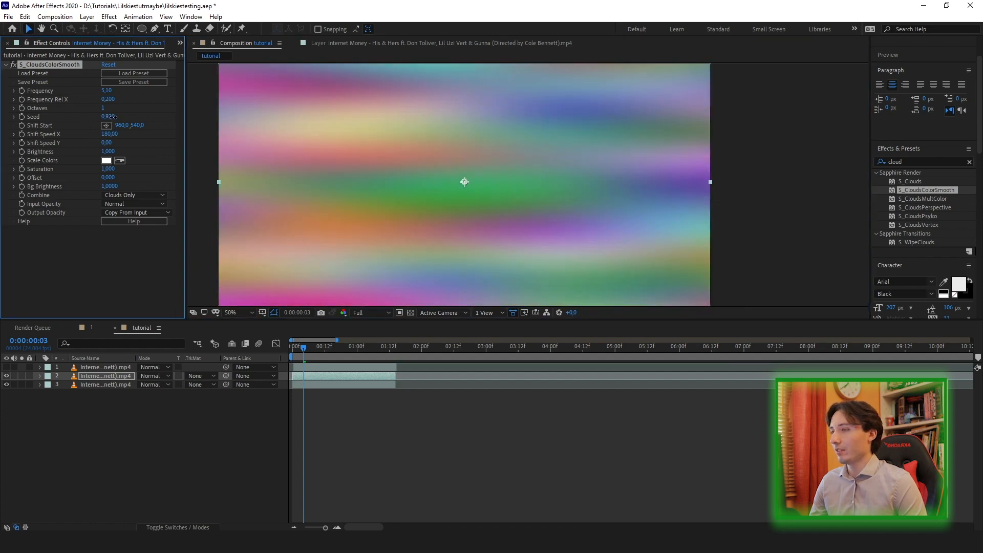
Set the clouds layer's blending mode to Screen.
scroll(378, 204, down, 1)
click(163, 376)
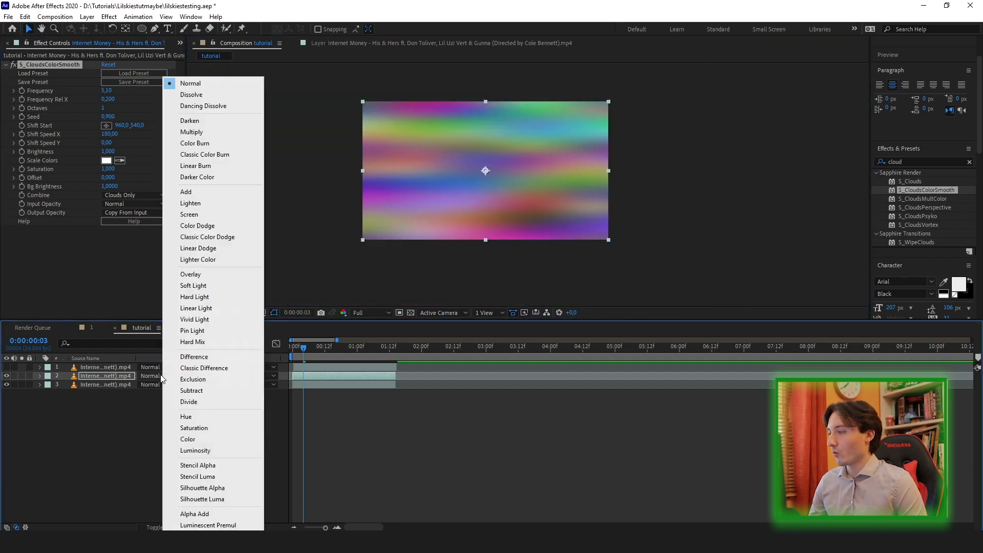
click(220, 215)
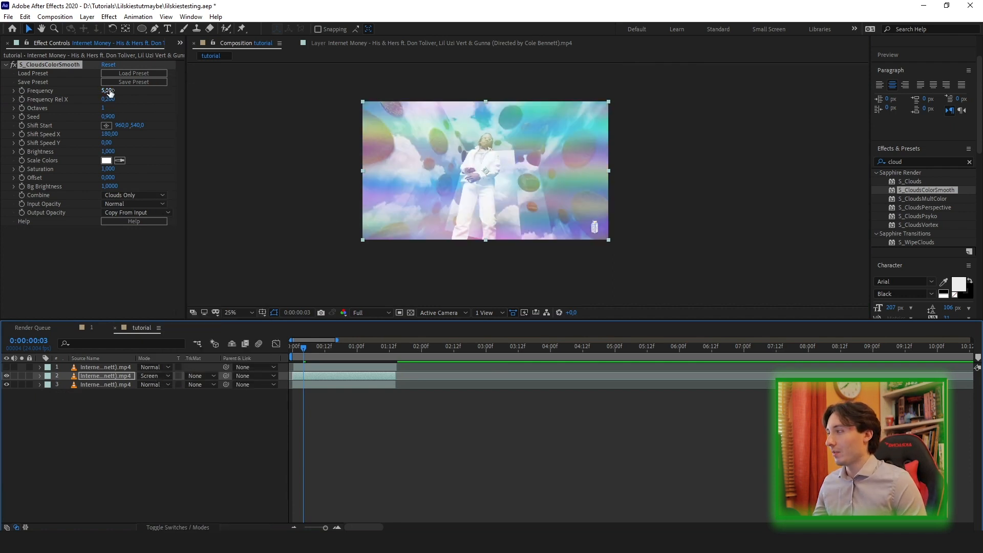
Intensify the cloud colors by setting Saturation to 8.590 and Brightness to 1.300.
drag(109, 173, 265, 172)
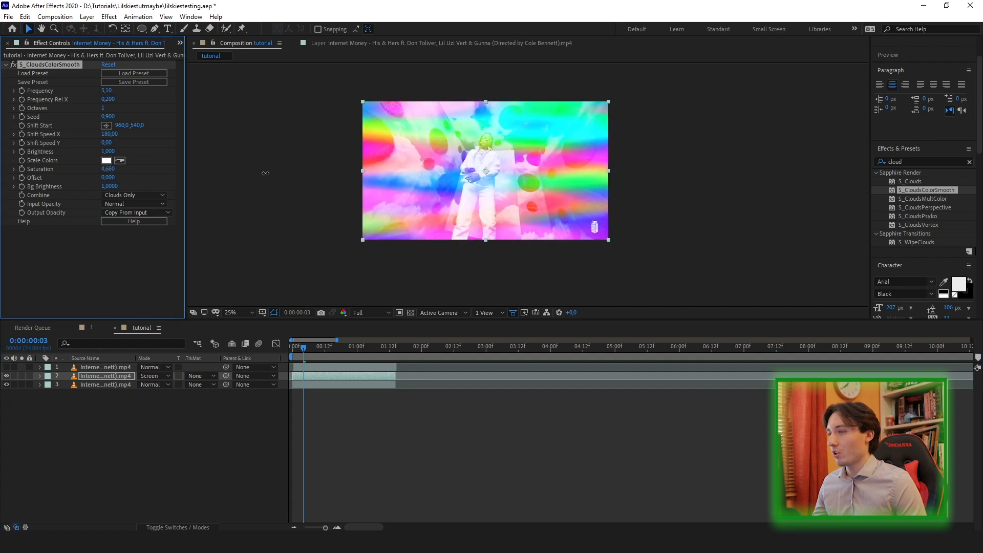
drag(113, 186, 121, 175)
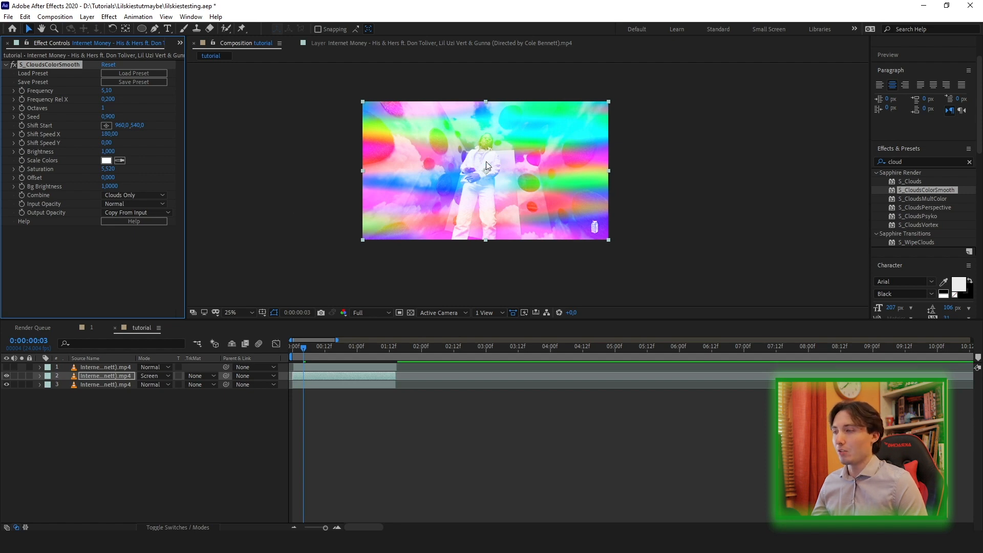
scroll(488, 176, up, 1)
scroll(523, 195, down, 1)
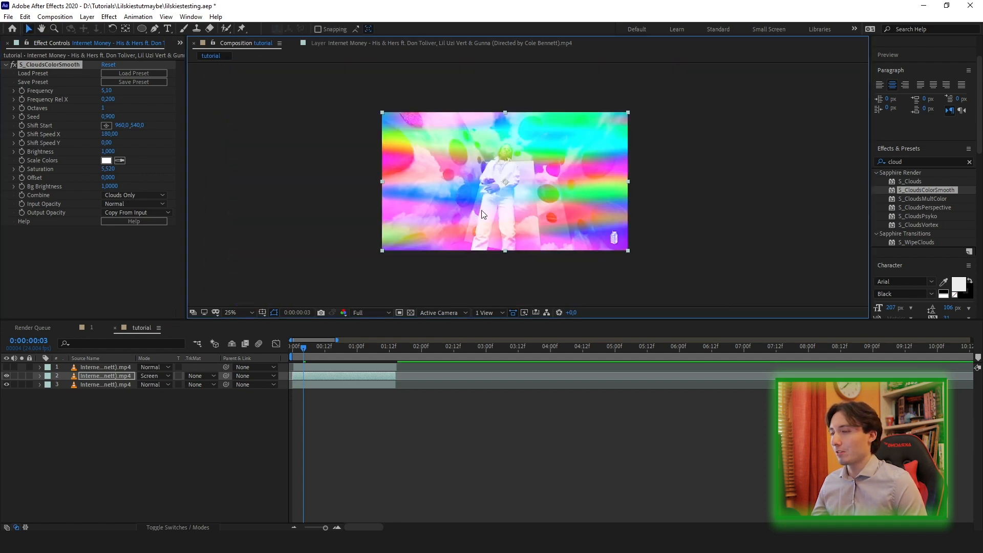
drag(108, 151, 119, 151)
drag(108, 169, 167, 164)
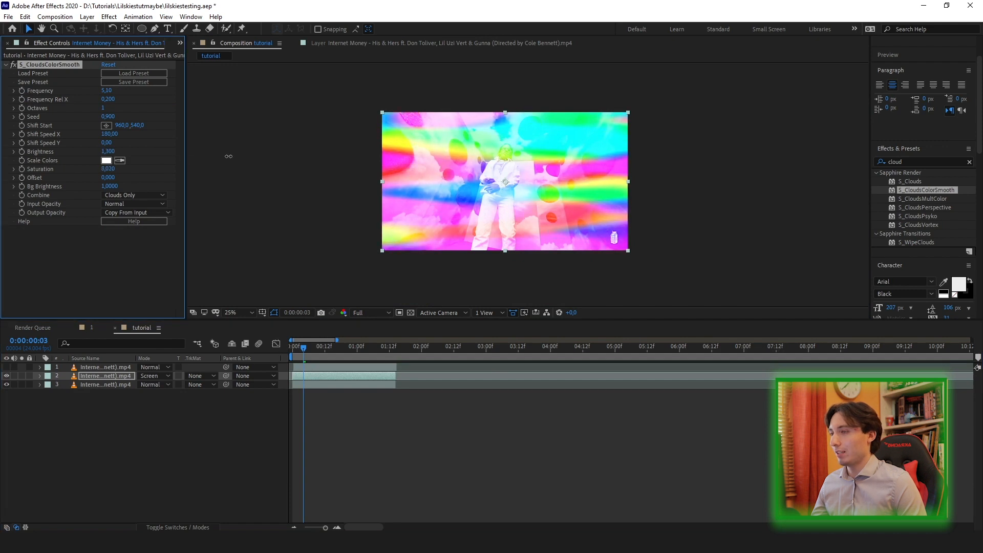
drag(227, 156, 252, 157)
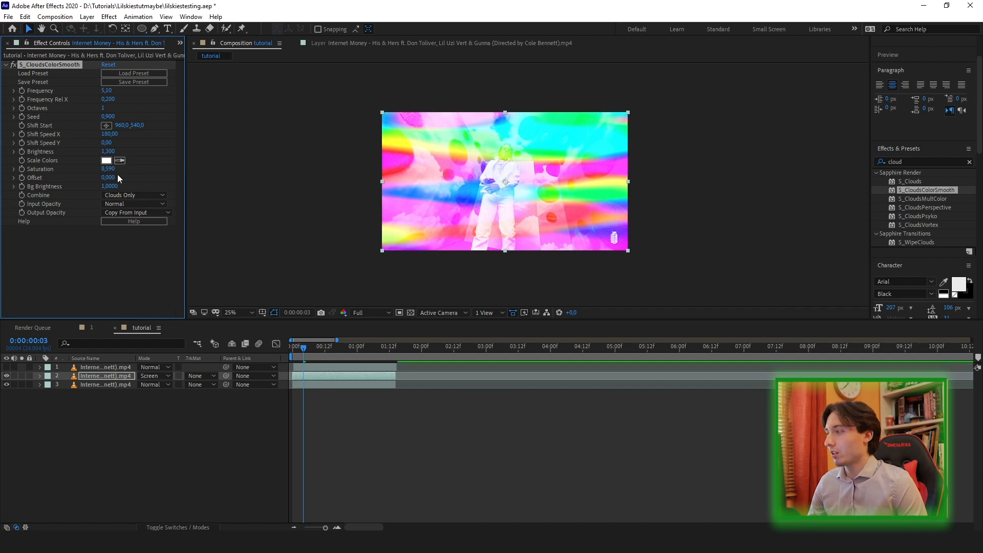
Add keyframes for Frequency and Frequency Rel X at 0:00:00:00 and reveal them in an enlarged timeline.
click(293, 347)
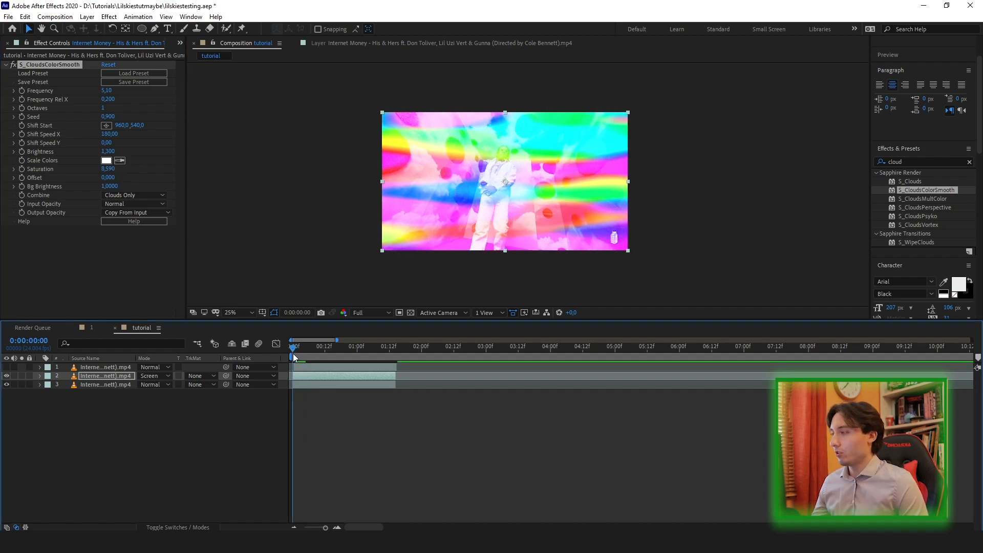
click(22, 91)
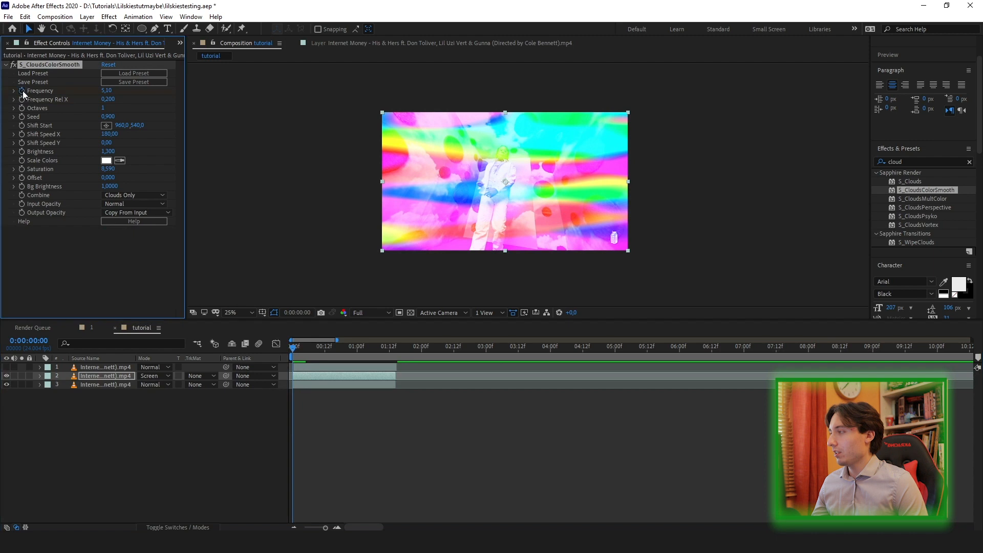
click(23, 100)
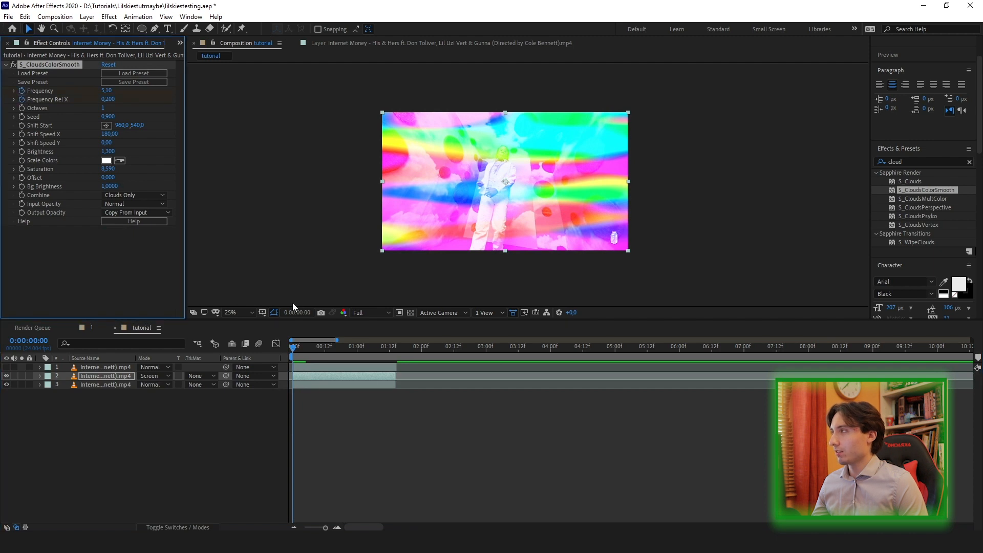
key(u)
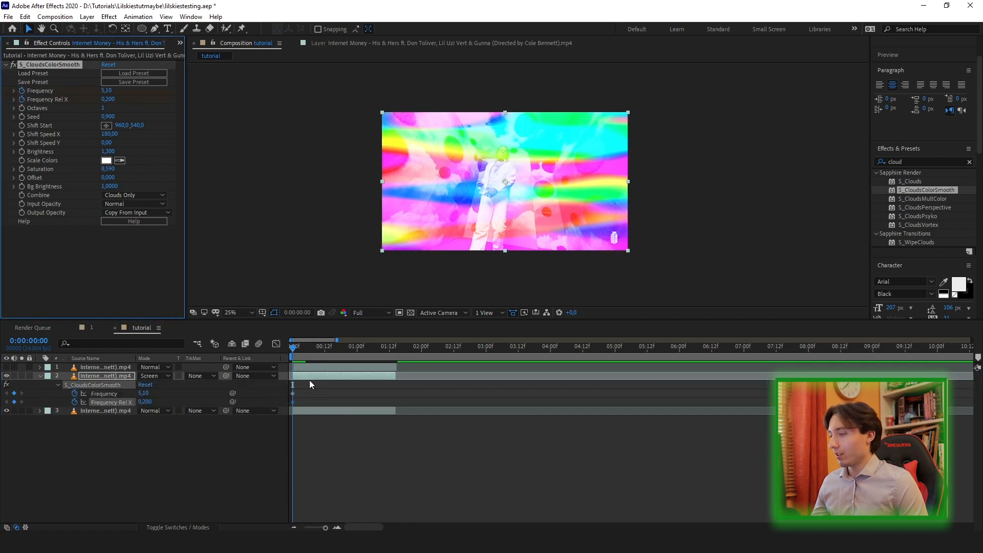
scroll(317, 387, up, 2)
drag(355, 527, 314, 465)
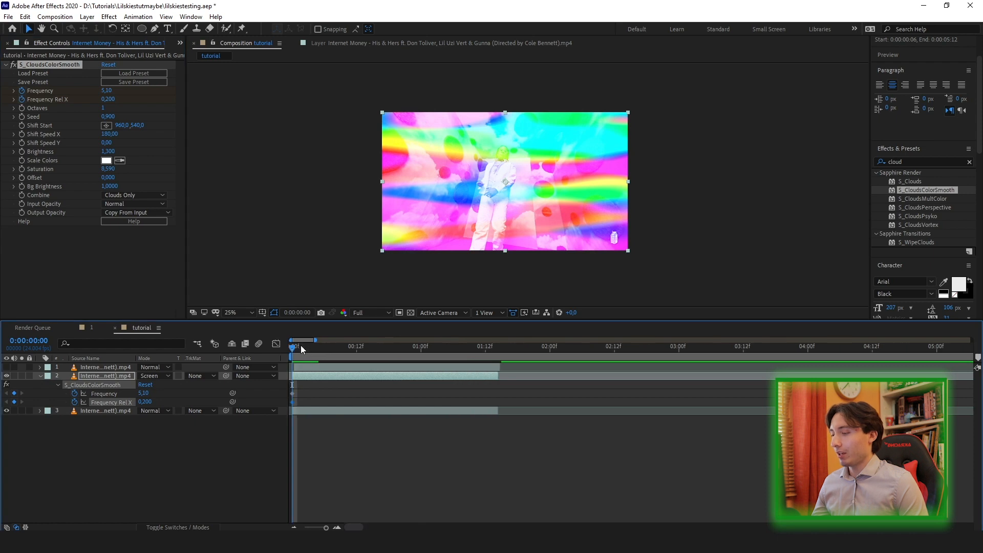
Animate Frequency from 2.60 at the start to 7.00 at 0:00:01:13, and raise Frequency Rel X at the ending keyframe.
drag(294, 346, 496, 353)
drag(146, 394, 149, 396)
drag(295, 351, 493, 360)
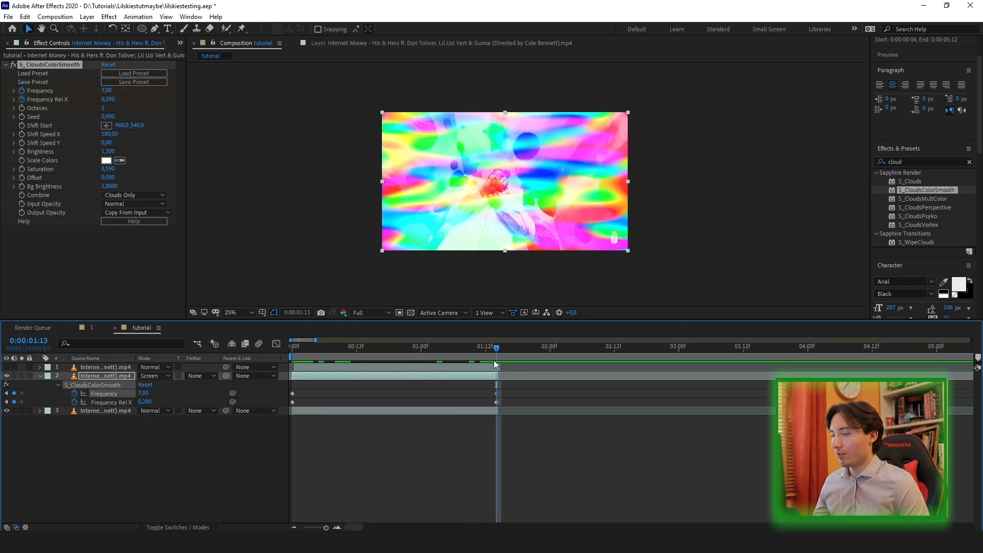
drag(148, 404, 157, 403)
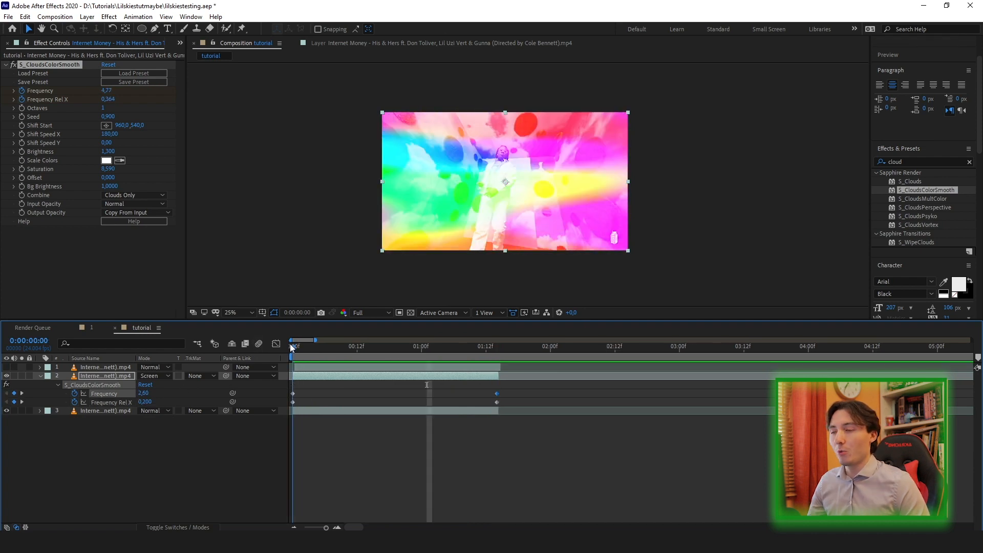
Apply the Linear Wipe transition effect to the clouds layer with Wipe Angle 0° and Transition Completion 86%.
click(298, 347)
mouse_move(300, 349)
mouse_down()
mouse_move(329, 347)
mouse_move(297, 347)
mouse_up()
double_click(920, 162)
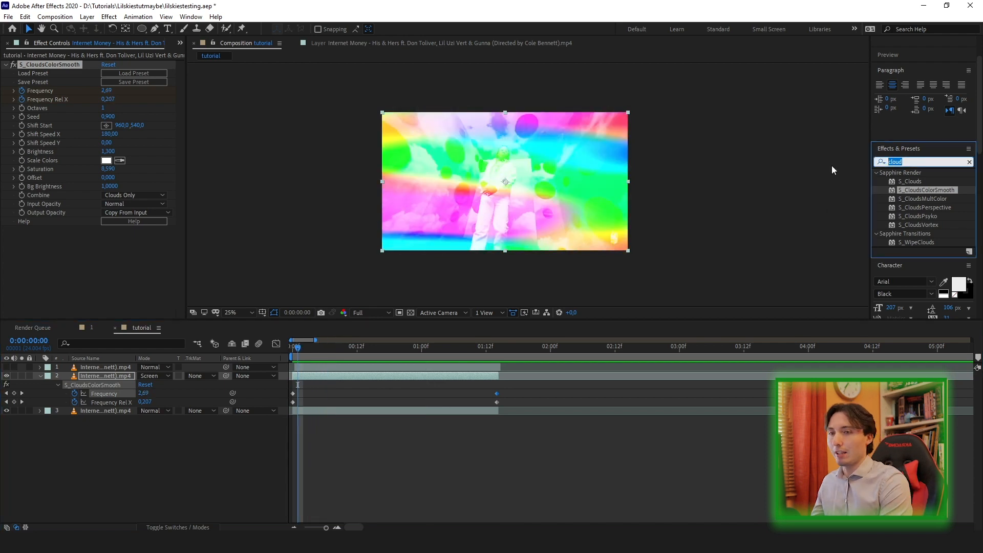
text(linear wipe)
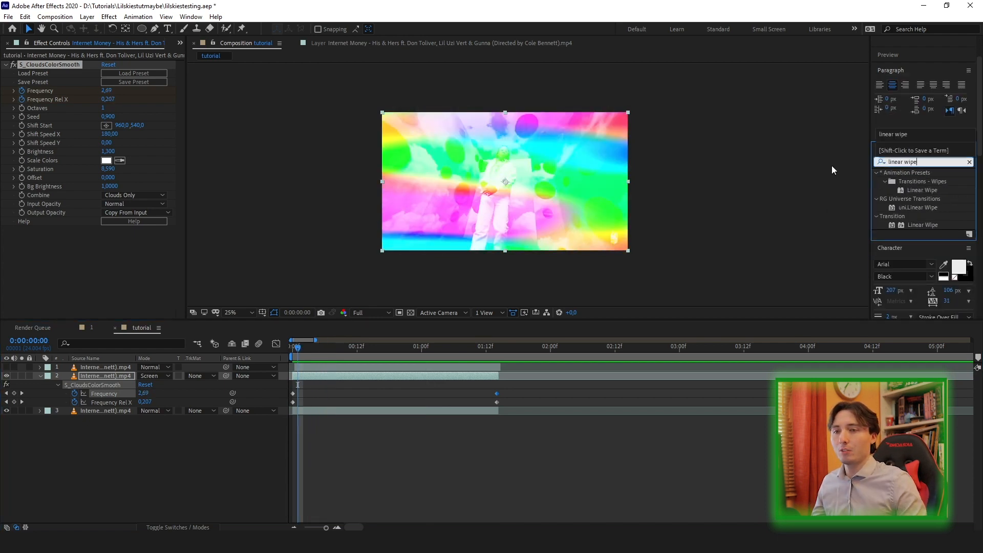
drag(922, 225, 109, 261)
click(116, 248)
text(0)
key(Return)
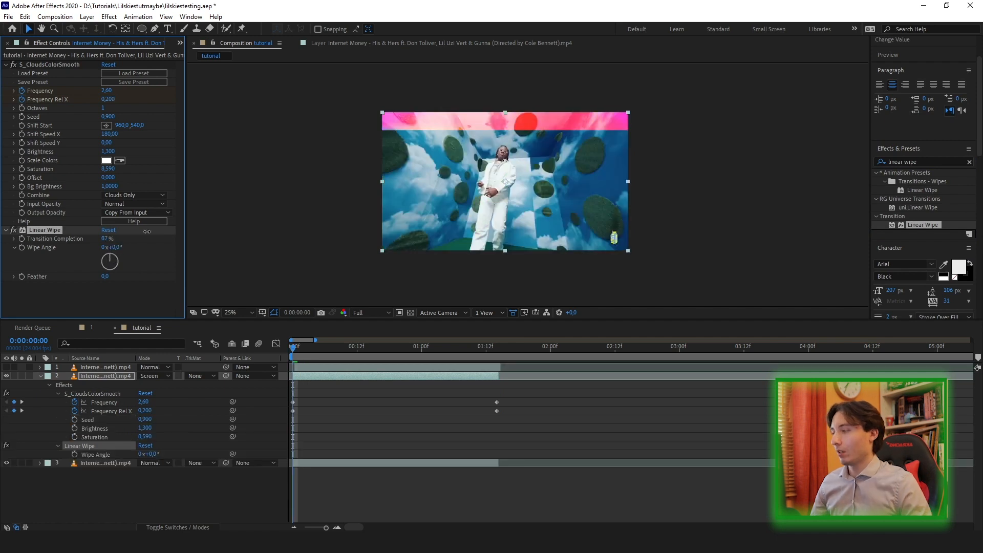
mouse_move(149, 232)
mouse_down()
mouse_move(140, 234)
mouse_move(149, 235)
mouse_up()
click(75, 454)
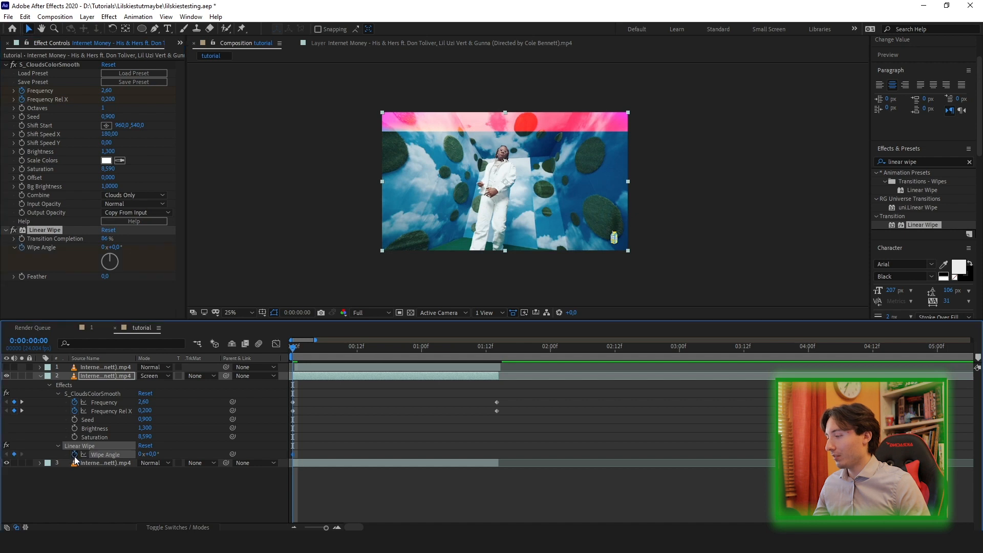
drag(295, 348, 325, 349)
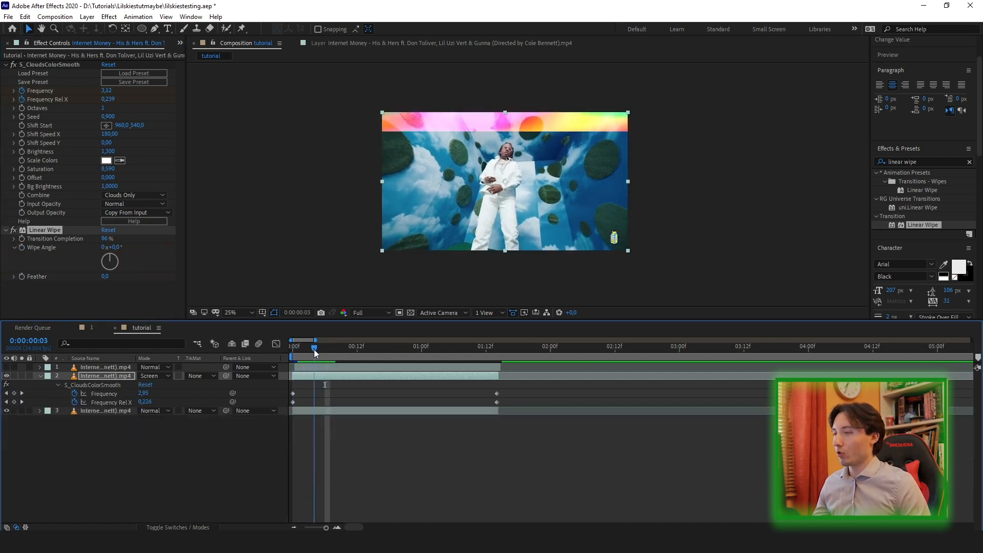
drag(314, 349, 287, 351)
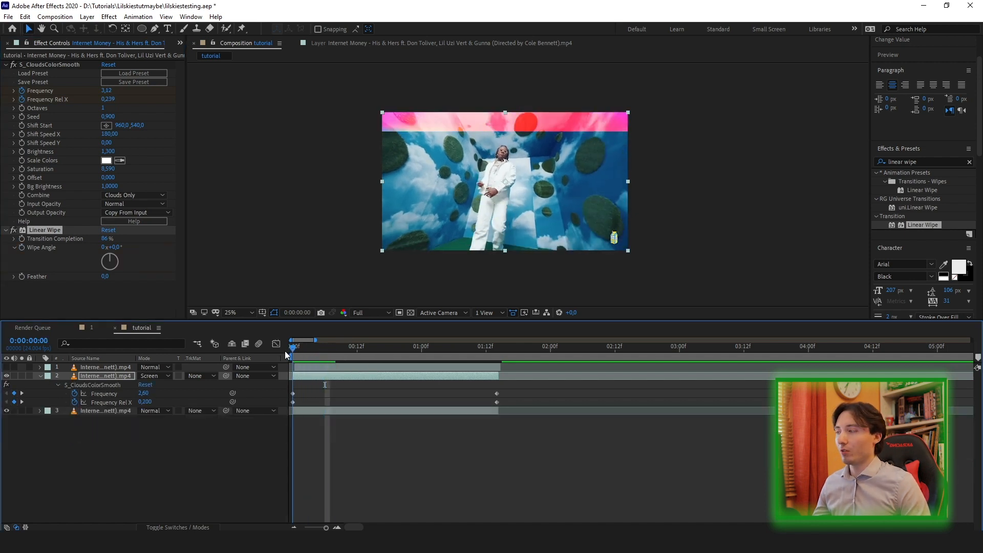
Animate Linear Wipe's Transition Completion from 86% at 0:00:00:00 to 0% at 0:00:00:04, and raise it again at 0:00:01:08.
click(22, 239)
drag(290, 346, 321, 353)
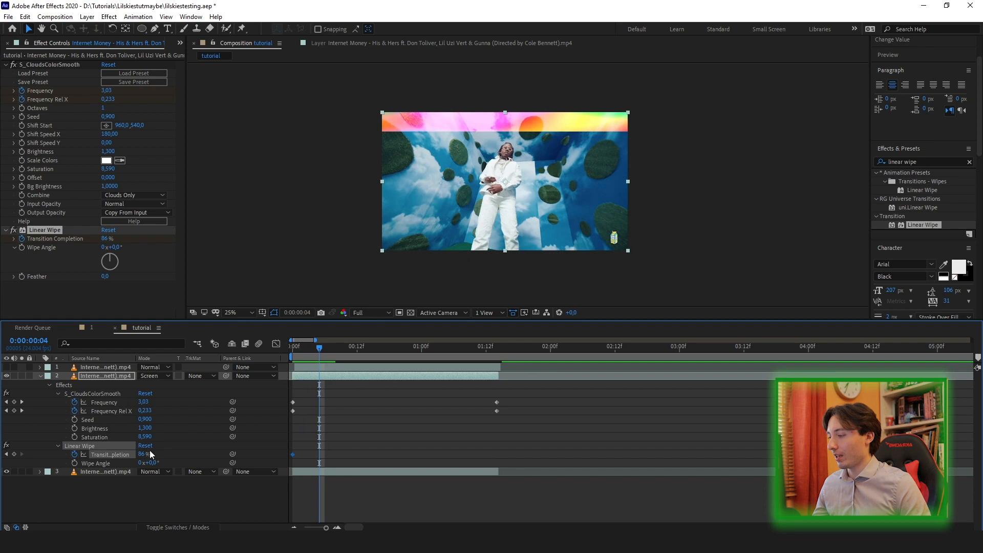
drag(144, 458, 83, 454)
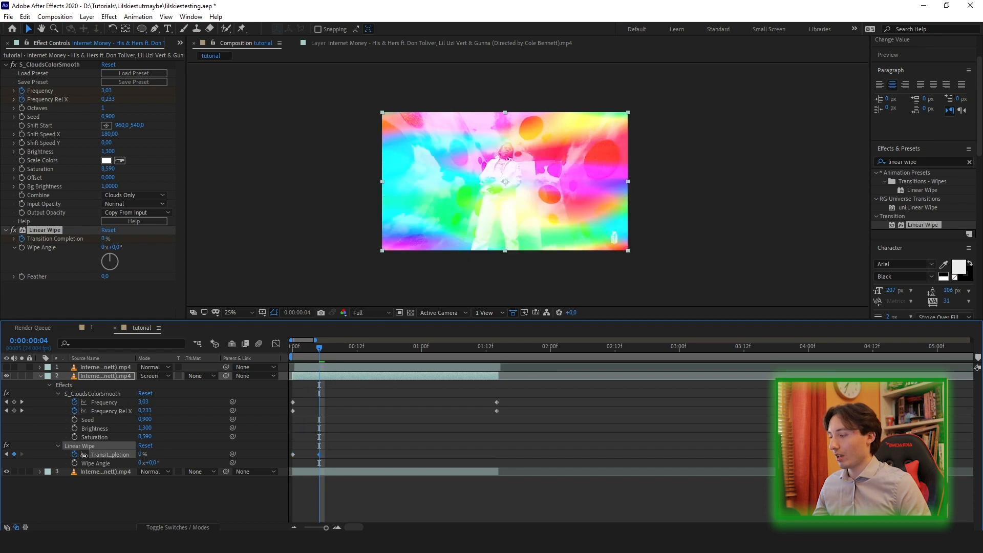
drag(443, 349, 469, 350)
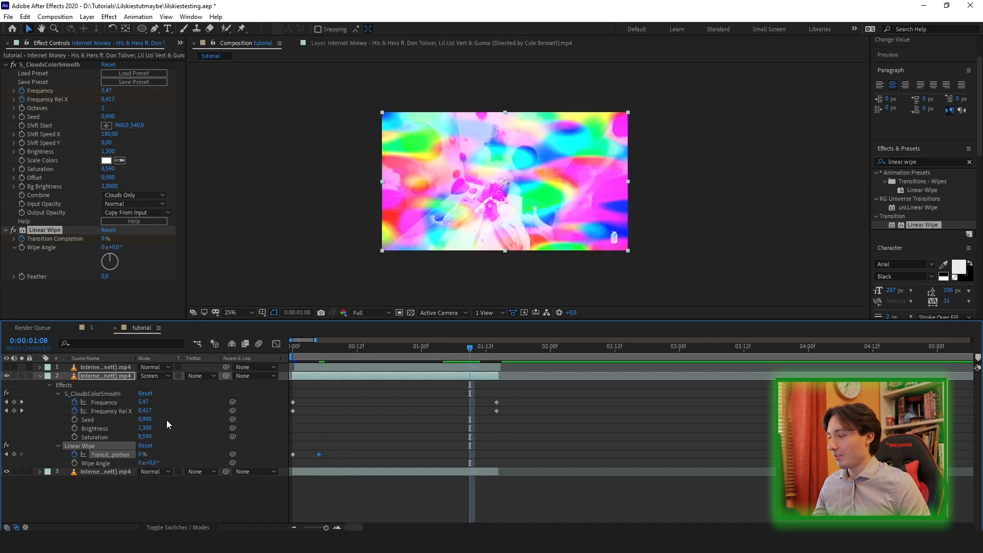
drag(139, 455, 194, 450)
drag(295, 350, 411, 350)
drag(411, 350, 437, 350)
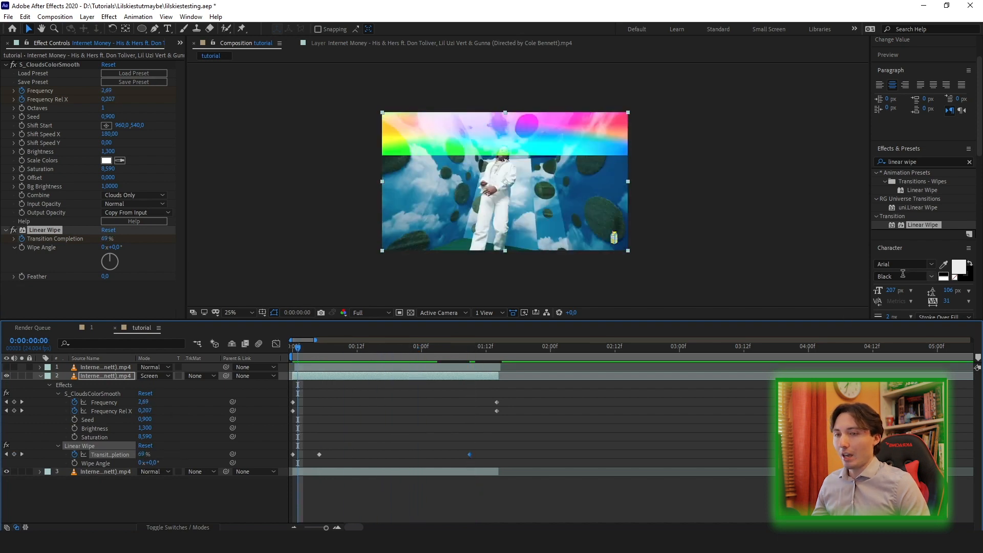
Add a second Linear Wipe at -180° to the clouds layer and animate its Transition Completion up from 0% and back down.
drag(918, 225, 113, 376)
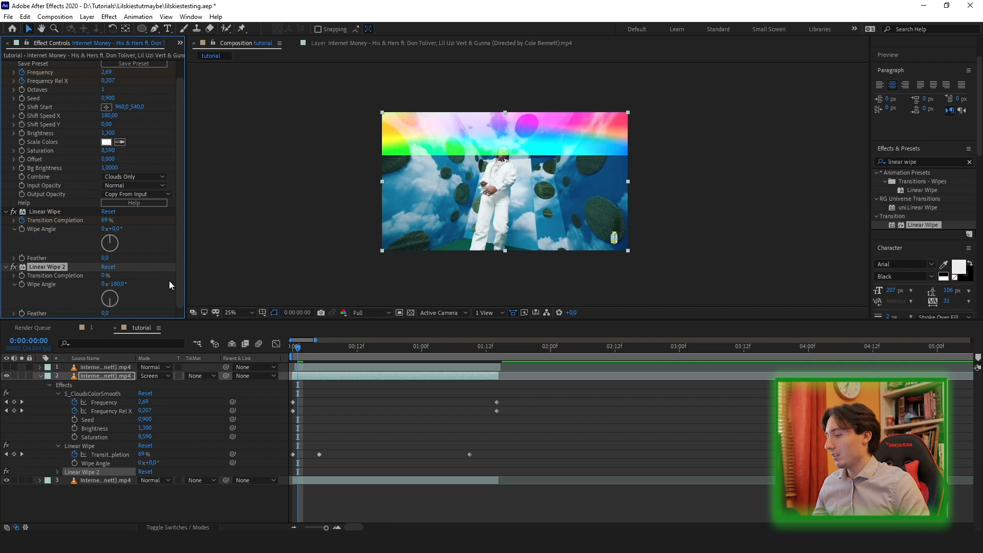
click(288, 352)
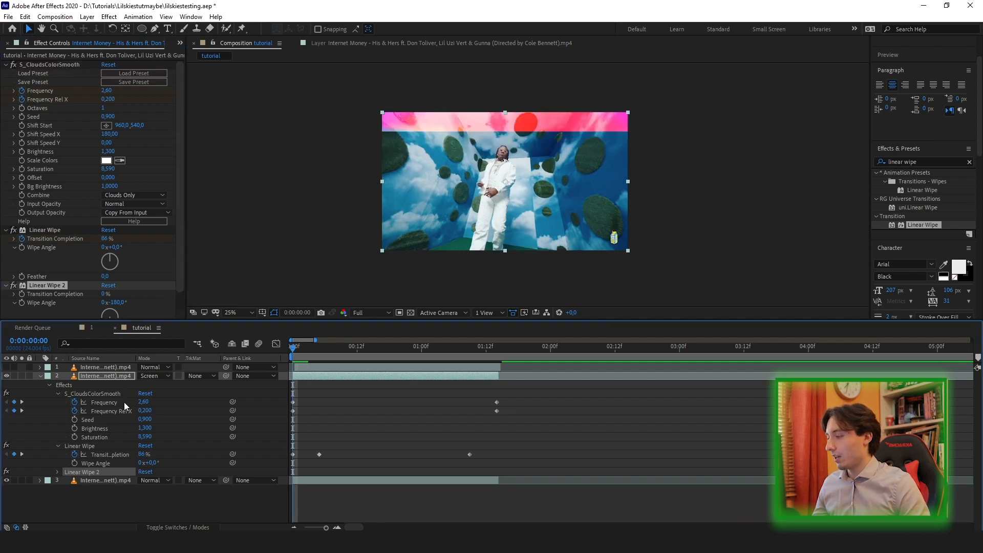
drag(180, 267, 180, 306)
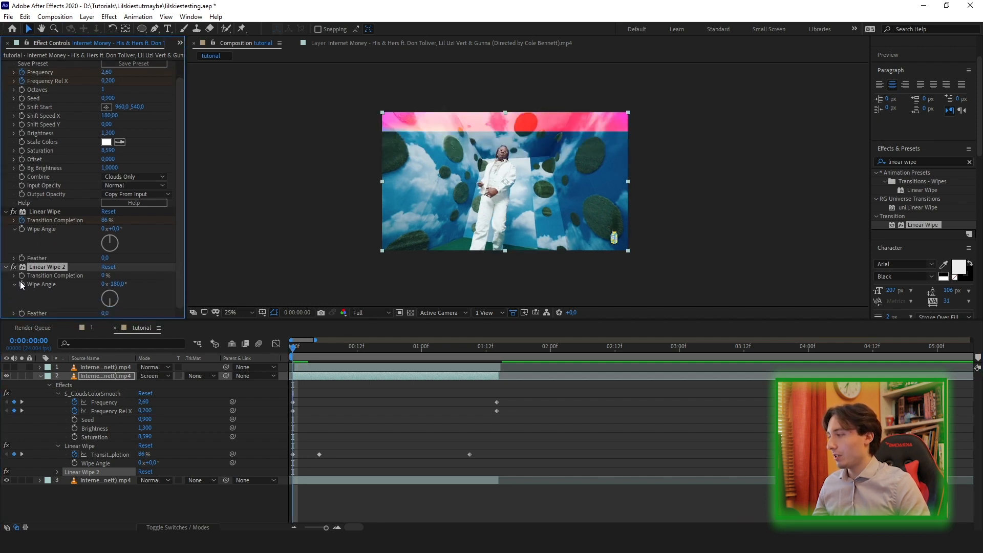
drag(304, 350, 346, 357)
click(343, 351)
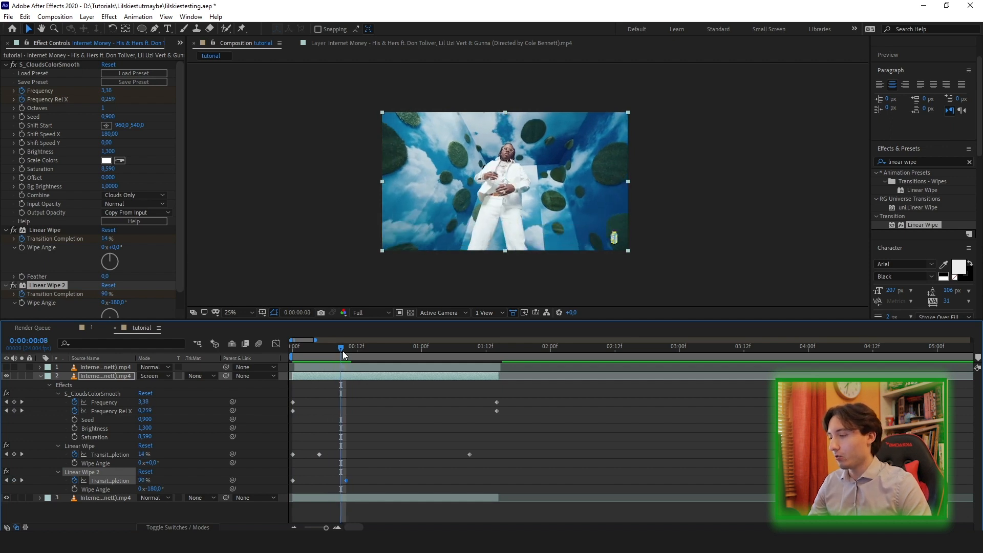
drag(351, 358, 290, 354)
click(143, 479)
text(0)
Apply Easy Ease to the Transition Completion keyframes of both Linear Wipe effects.
drag(428, 458, 263, 490)
key(F9)
drag(505, 445, 255, 493)
key(F9)
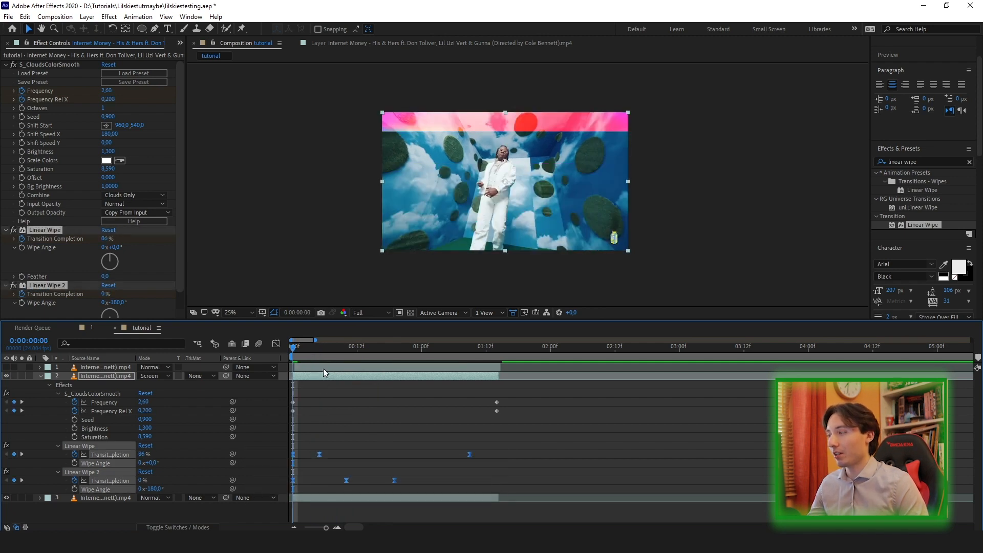
Retime the wipe animation by moving the last Transition Completion keyframe of Linear Wipe 2 slightly earlier.
click(301, 351)
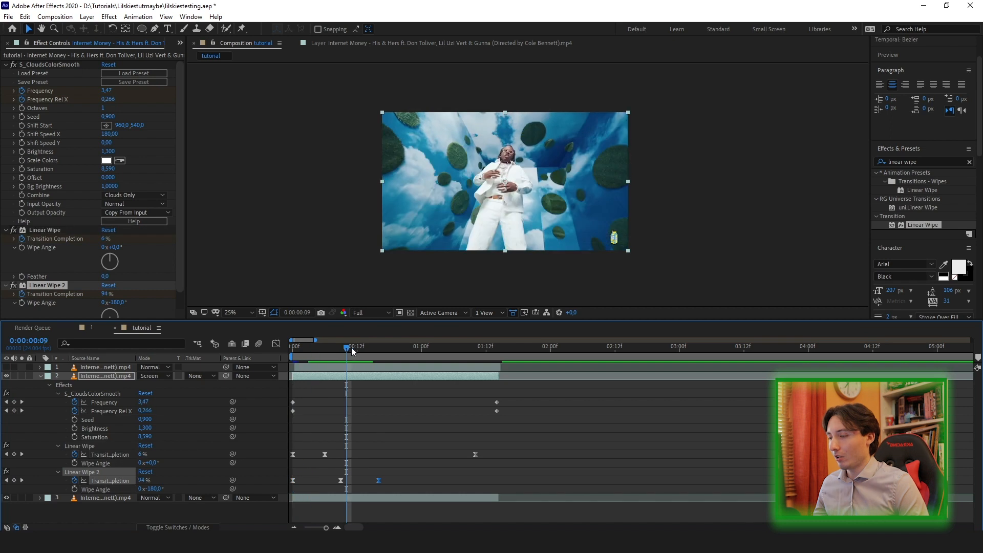
drag(351, 348, 356, 350)
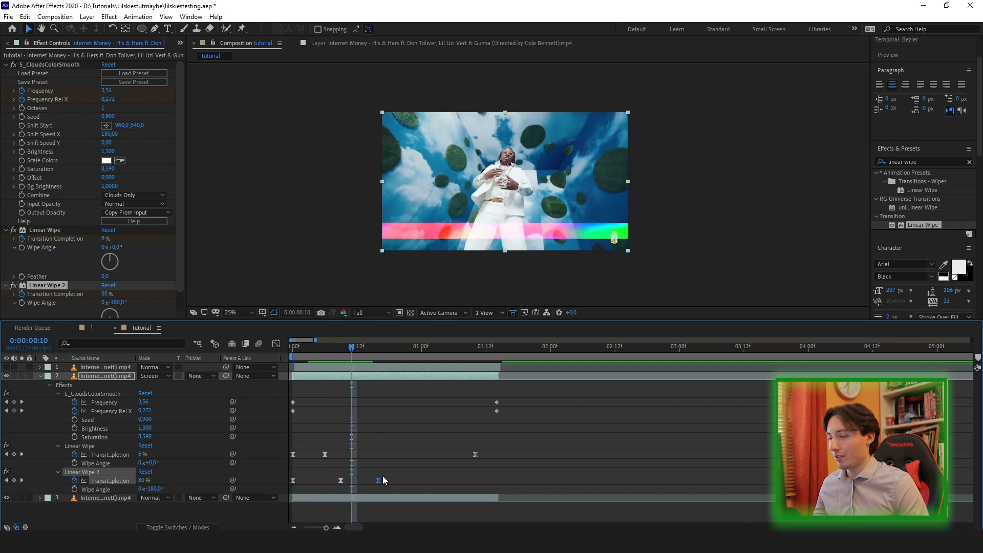
drag(379, 482, 376, 483)
drag(352, 350, 303, 359)
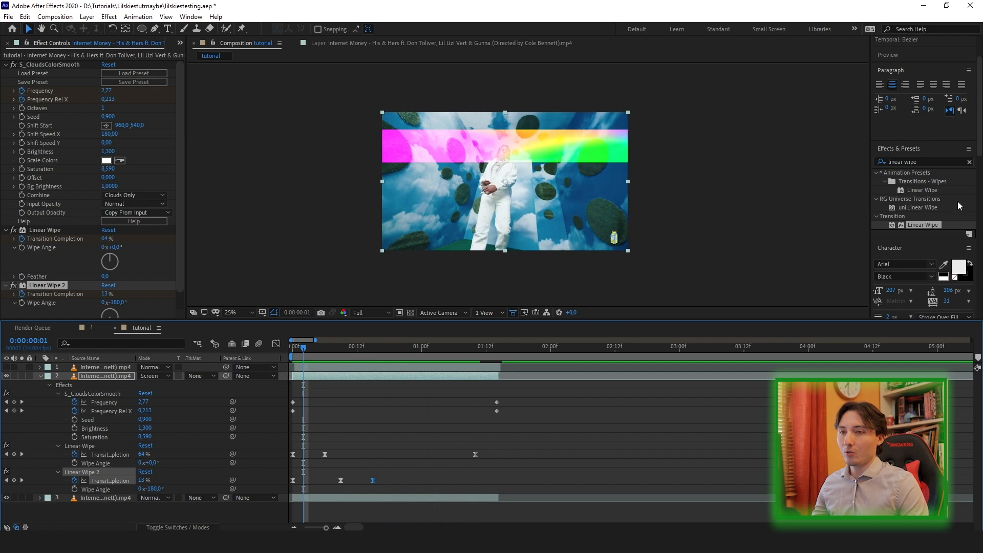
Apply the Turbulent Displace effect to the clouds layer.
click(921, 162)
text(turbu)
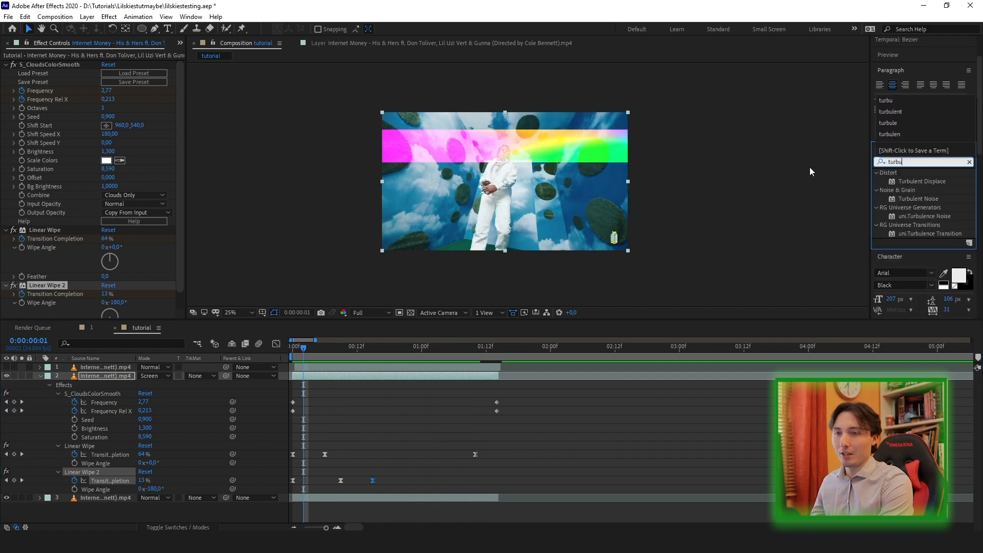
drag(921, 181, 253, 271)
drag(305, 353, 298, 354)
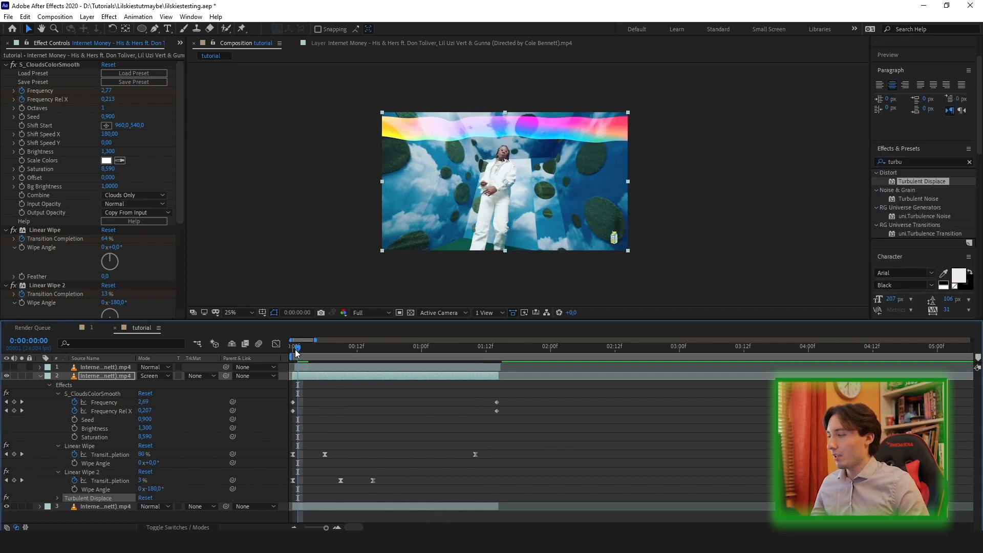
Soften the wipe edges by setting Feather to 98 on the first Linear Wipe and 71 on Linear Wipe 2.
drag(180, 207, 180, 237)
drag(105, 229, 154, 228)
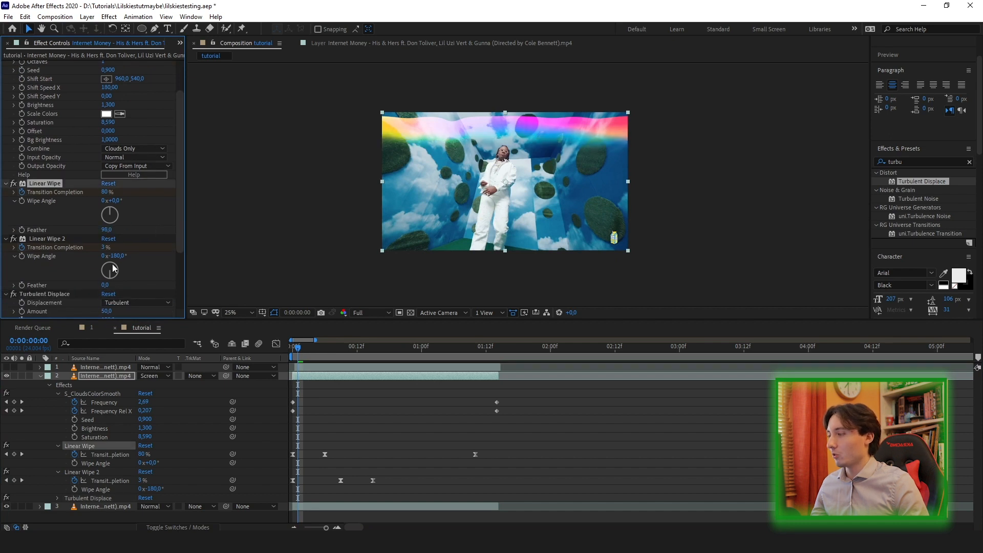
drag(107, 284, 143, 281)
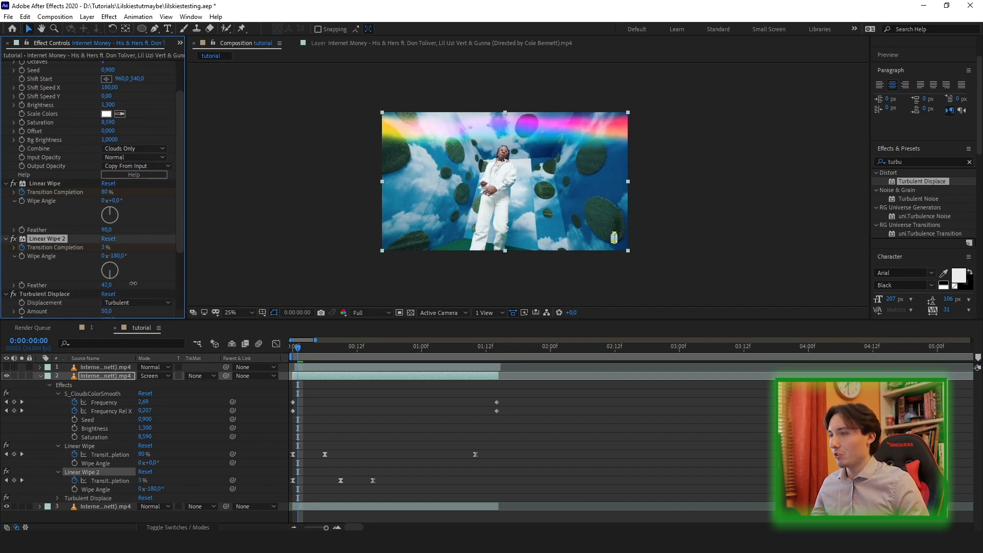
drag(133, 284, 140, 282)
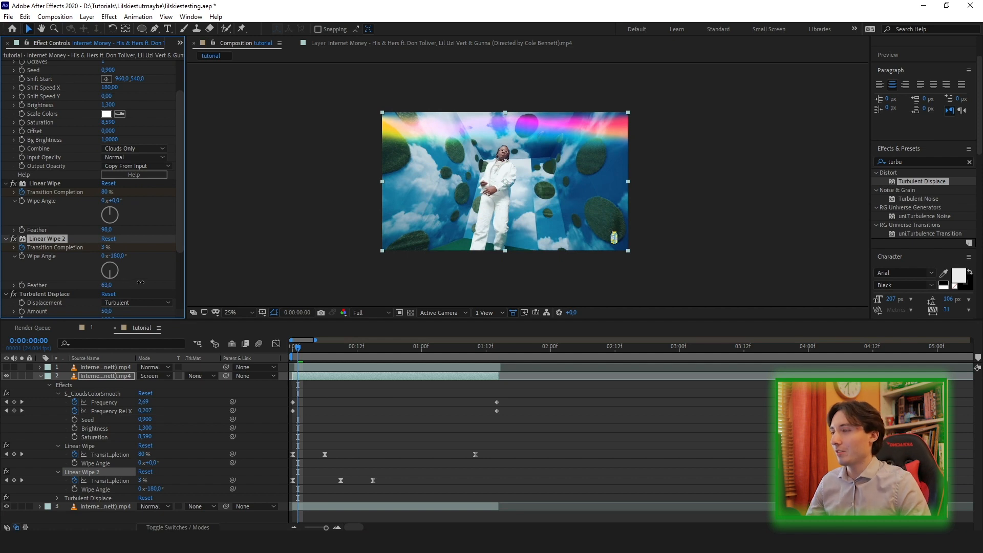
drag(135, 283, 132, 285)
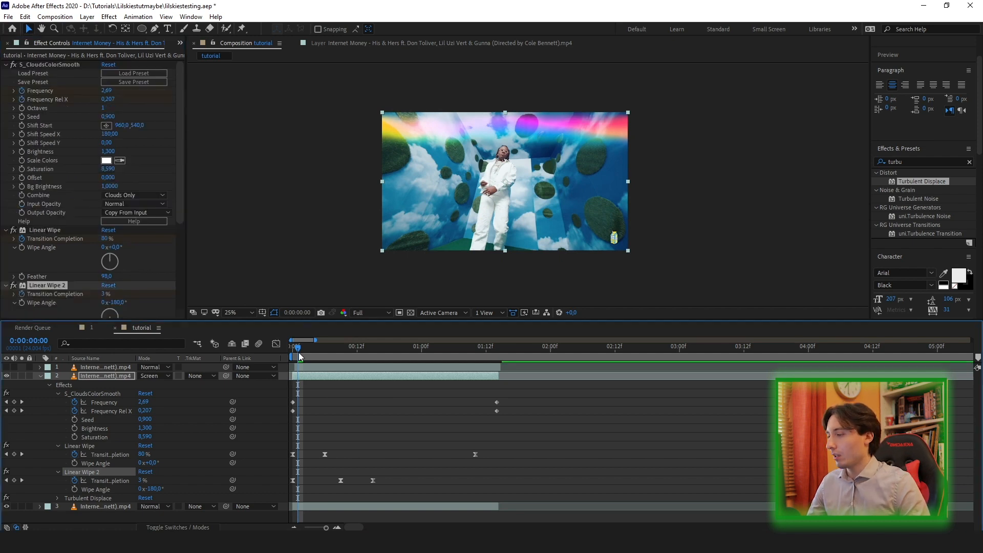
Strengthen Turbulent Displace to an Amount of 205 and a Size of about 131, and preview the clouds animation.
drag(299, 348, 291, 348)
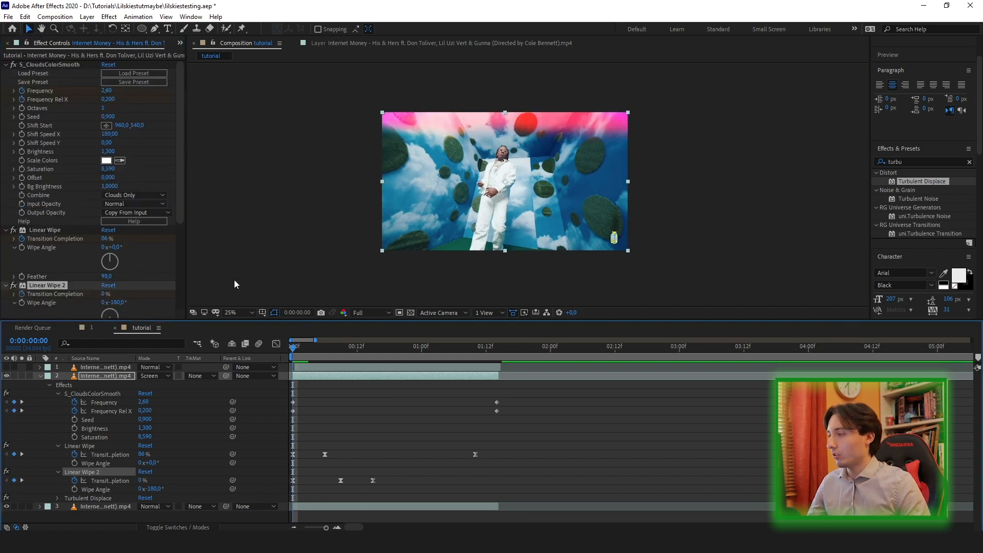
drag(180, 131, 180, 216)
drag(106, 223, 151, 252)
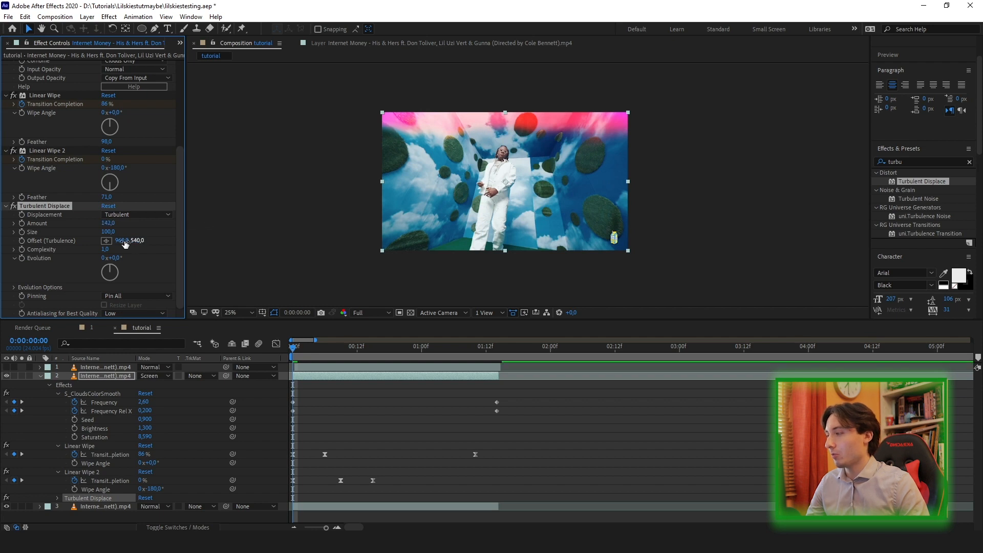
key(space)
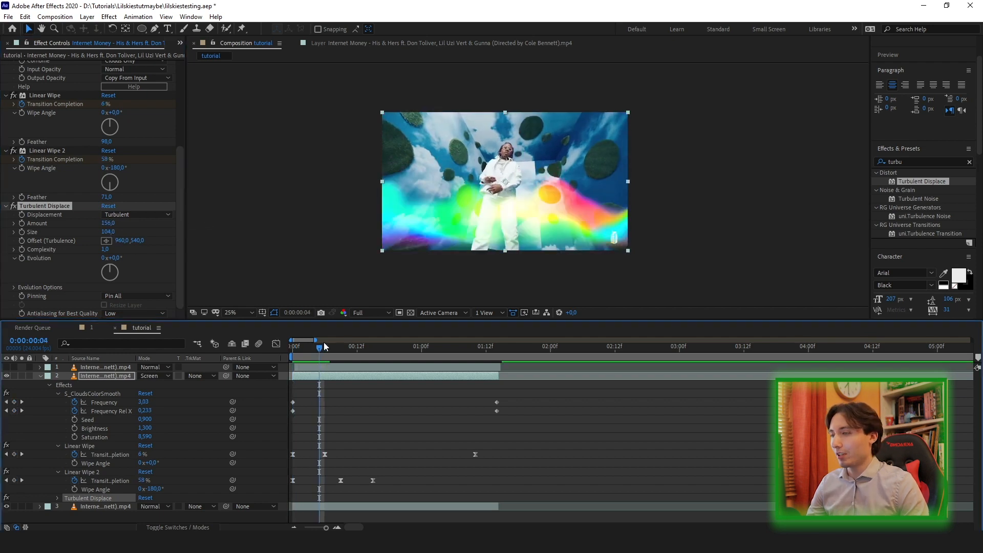
drag(108, 224, 127, 224)
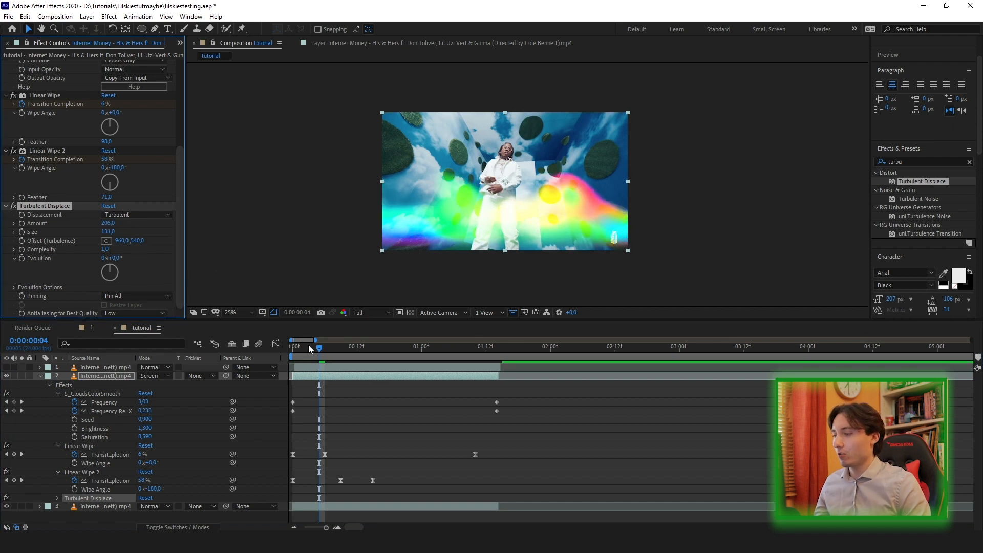
click(330, 349)
drag(330, 349, 429, 355)
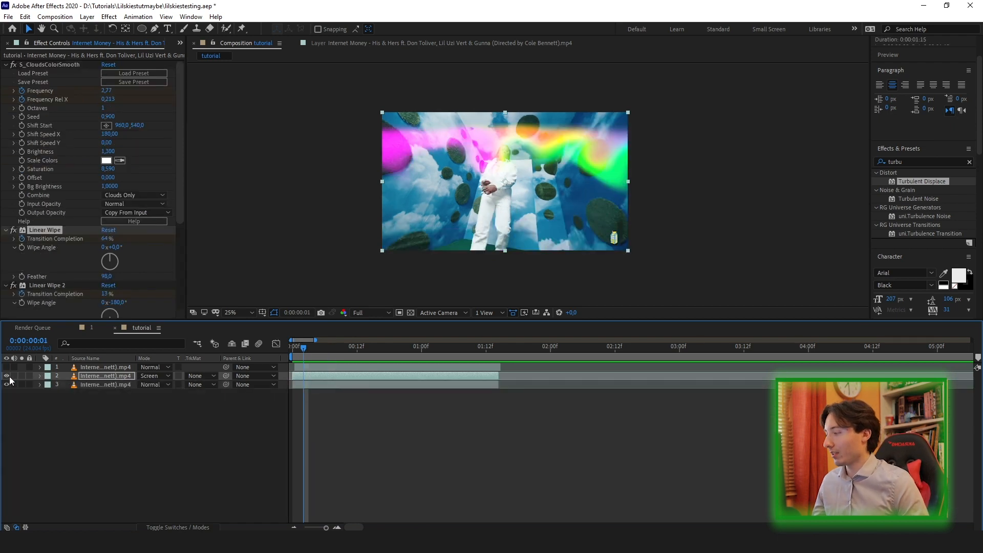
Hide the clouds layer and duplicate the background footage layer beneath it.
click(7, 376)
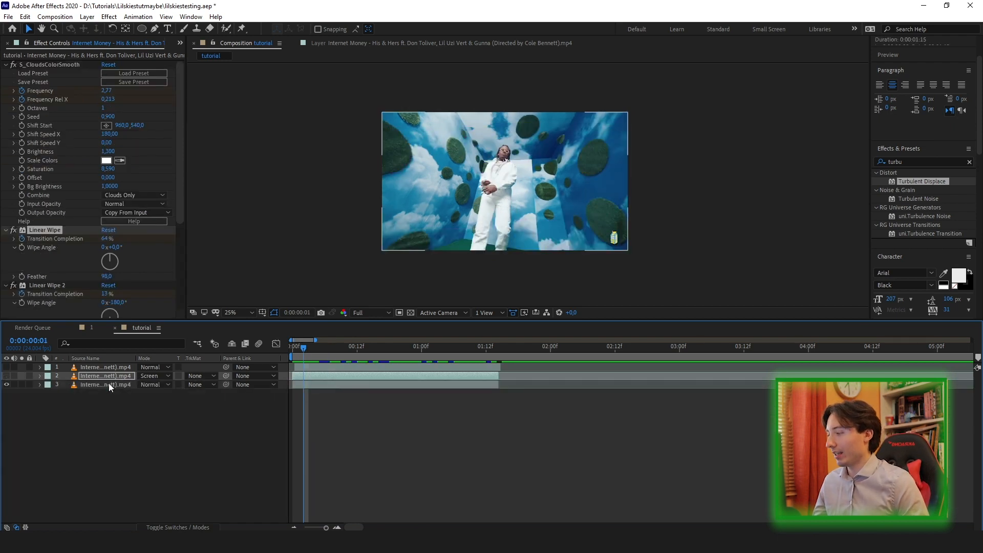
click(106, 384)
key(ctrl+d)
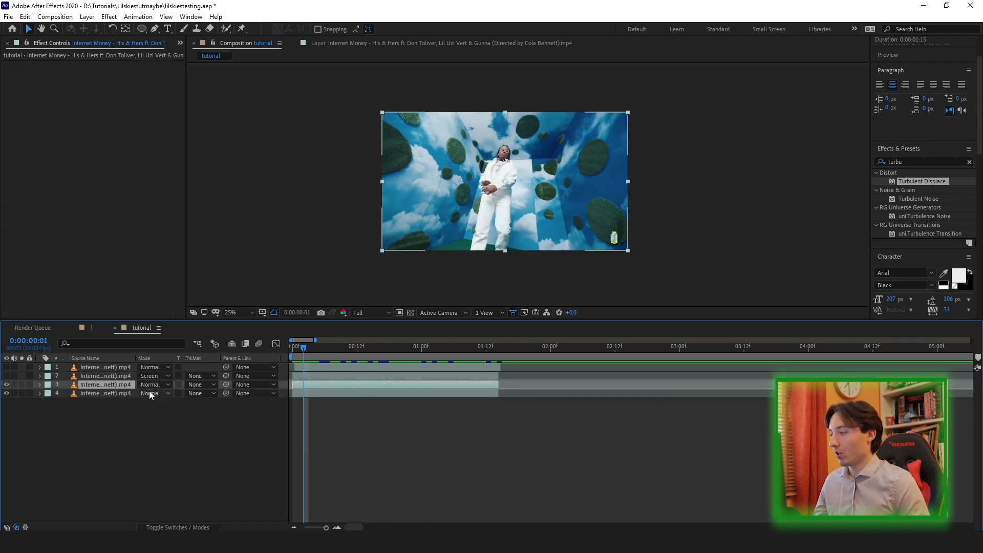
Apply Luma Key to the duplicated background layer with Key Type Key Out Darker and Threshold 112.
key(ctrl+5)
text(luma key)
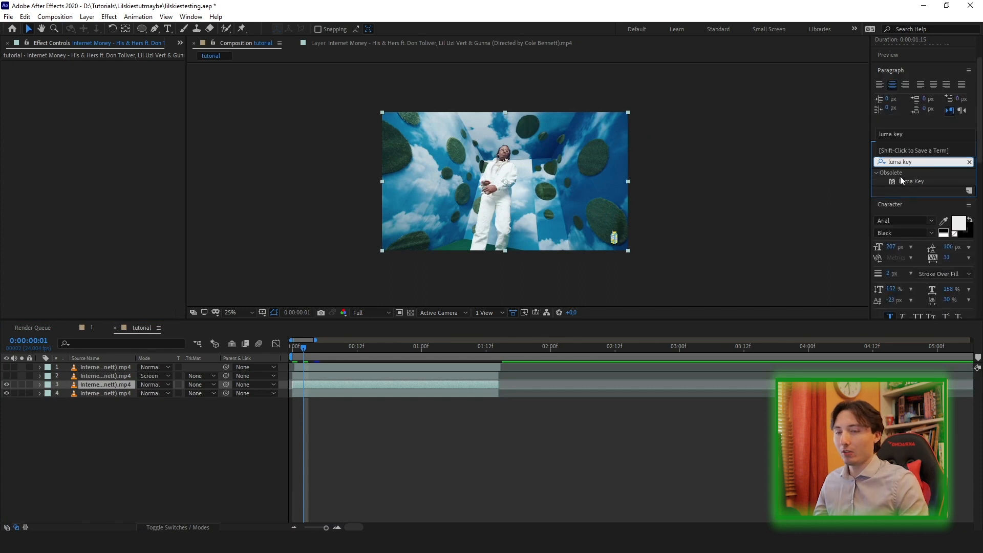
drag(908, 181, 589, 221)
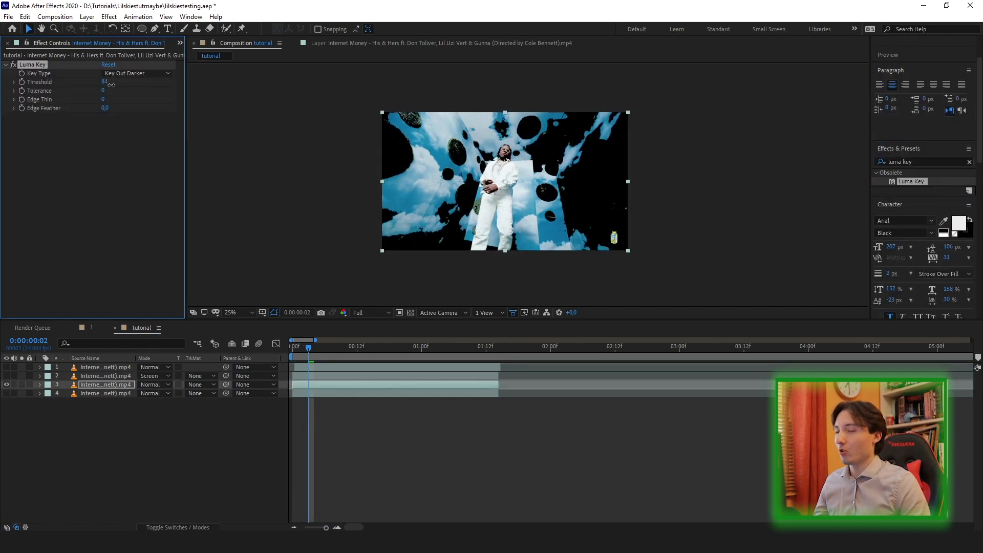
click(119, 74)
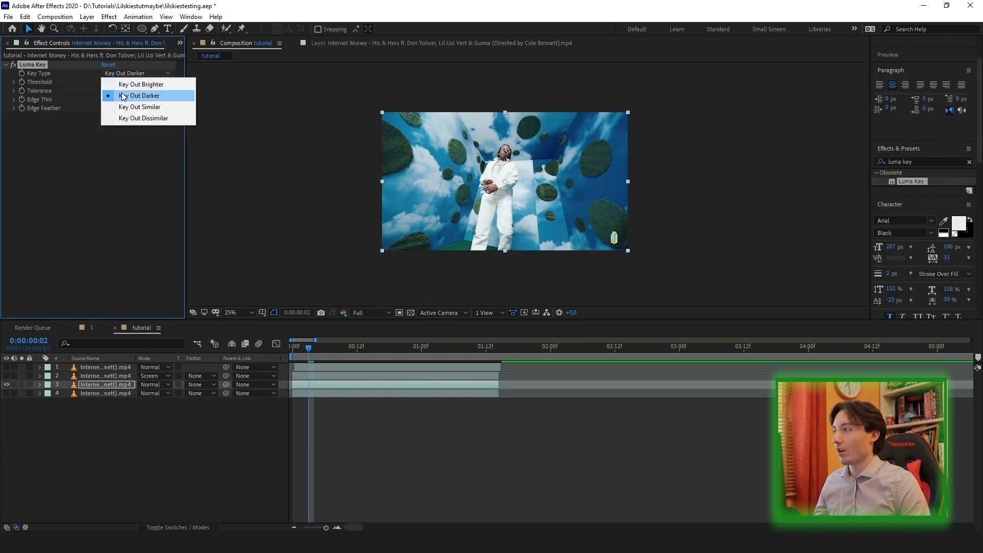
click(125, 97)
drag(104, 82, 158, 84)
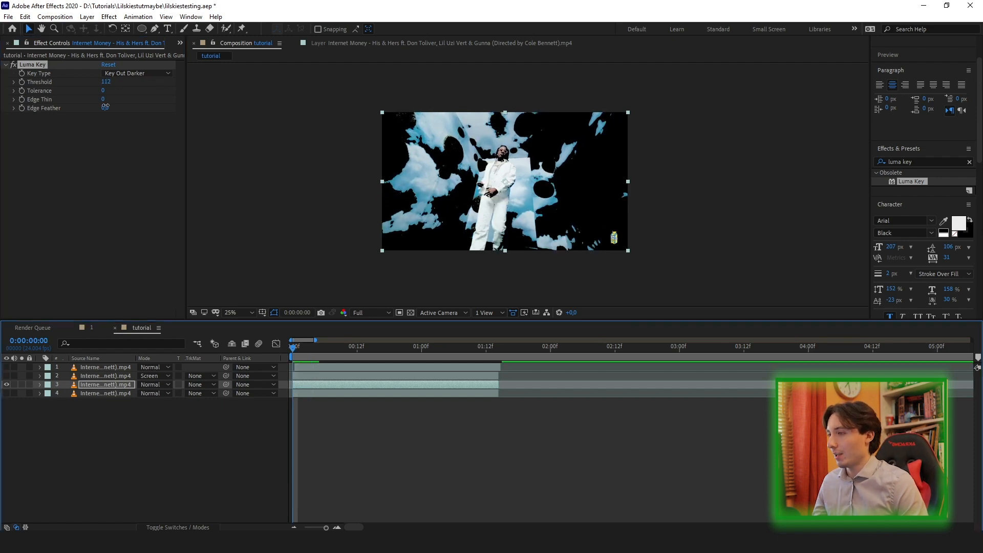
Refine the Luma Key on the duplicated background layer with Threshold 74 and Edge Feather 3.9.
drag(107, 107, 119, 106)
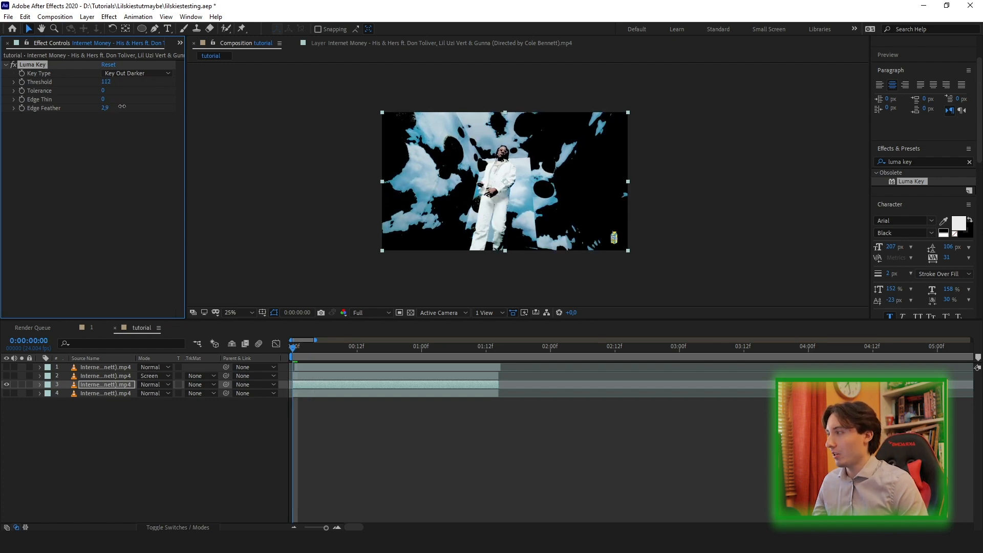
drag(105, 82, 102, 86)
click(330, 417)
Animate the Luma Key Threshold with keyframes from 74 at the start to 30 at 0:00:00:16.
click(330, 387)
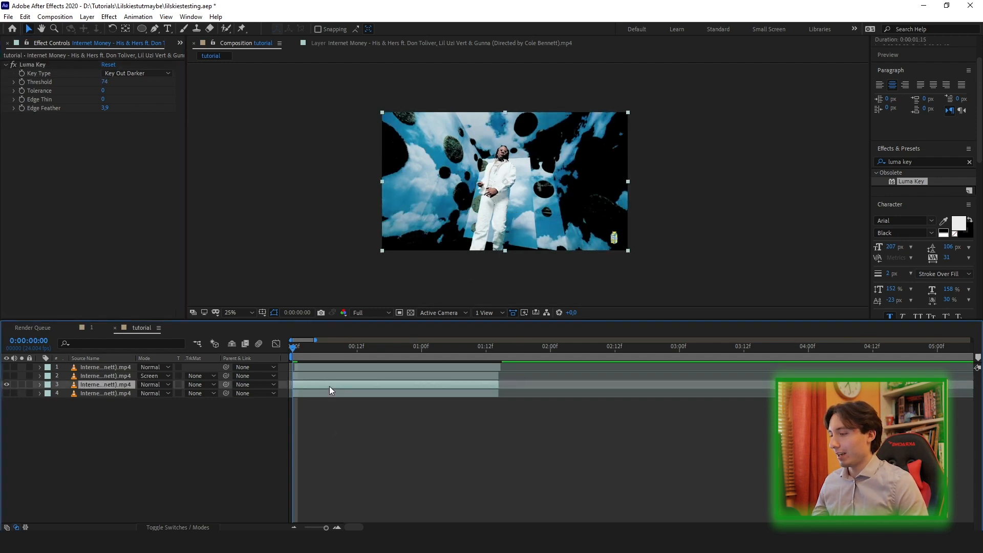
key(e)
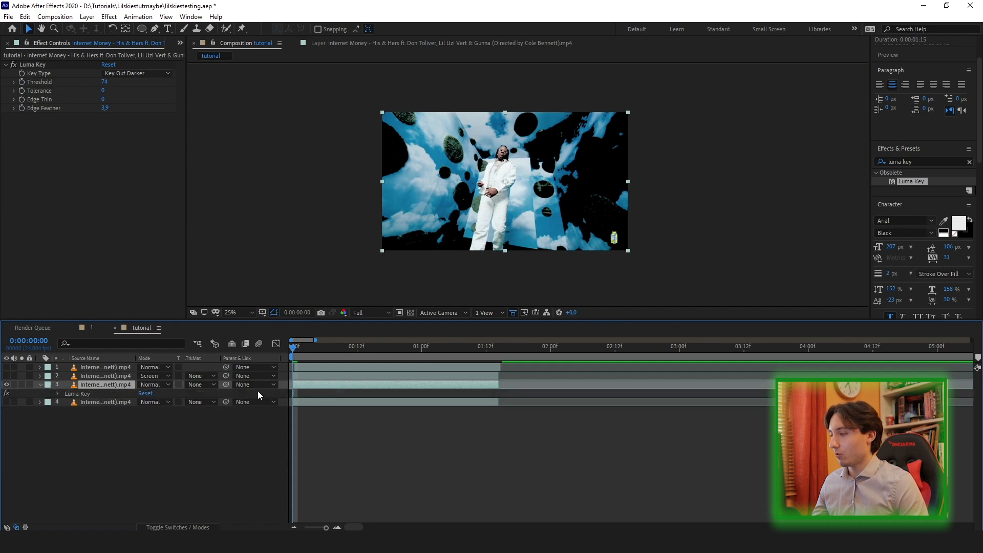
click(58, 394)
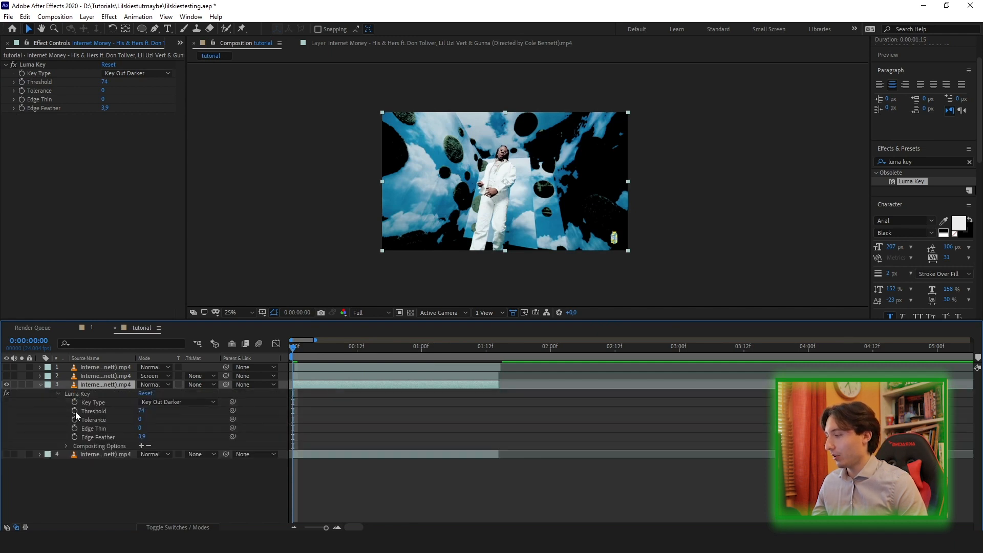
click(74, 411)
drag(293, 346, 384, 347)
drag(140, 411, 128, 417)
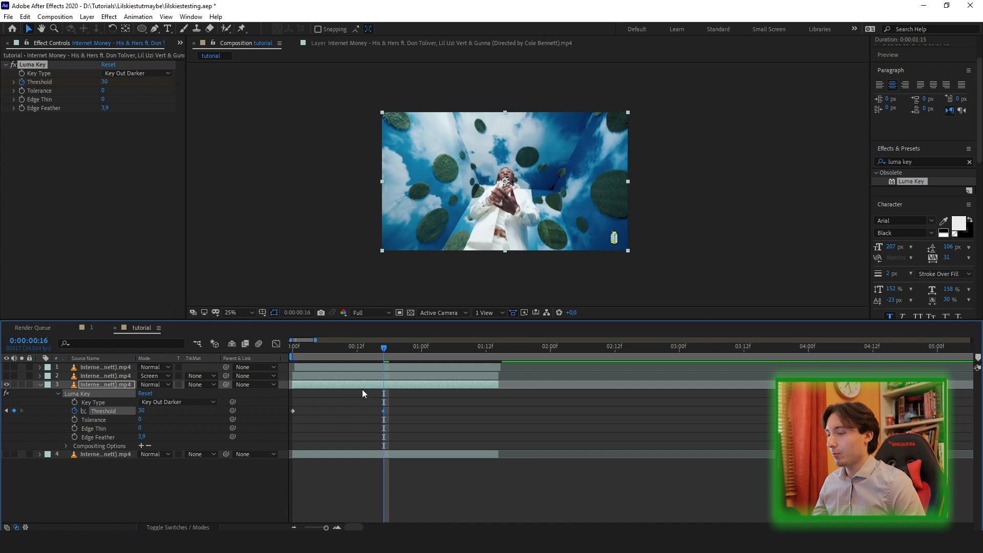
Add two more Threshold keyframes near the clip's end, the last at 0:00:01:12 with a value of 30, and check an early frame.
drag(384, 347, 454, 352)
key(ctrl+v)
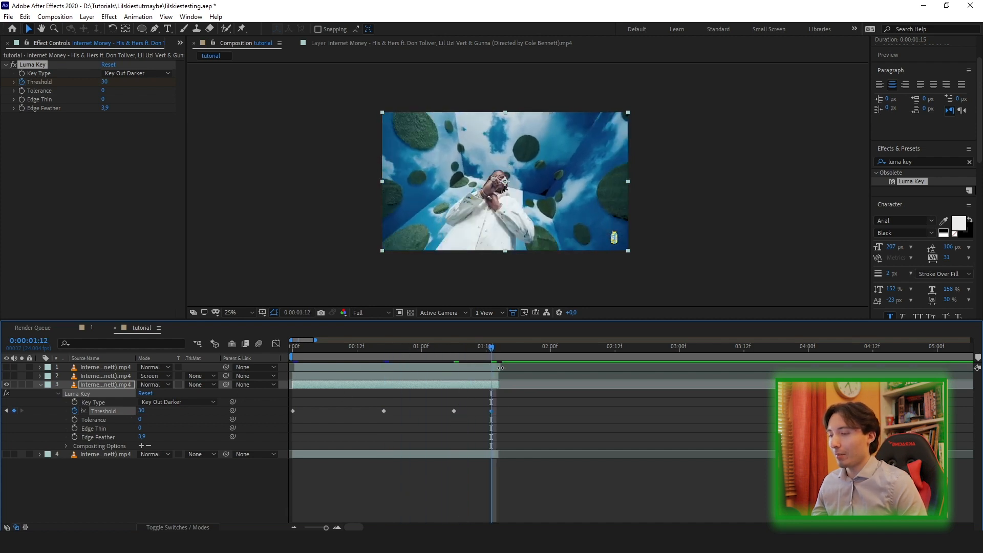
mouse_move(320, 350)
mouse_down()
mouse_move(372, 348)
mouse_move(321, 360)
mouse_up()
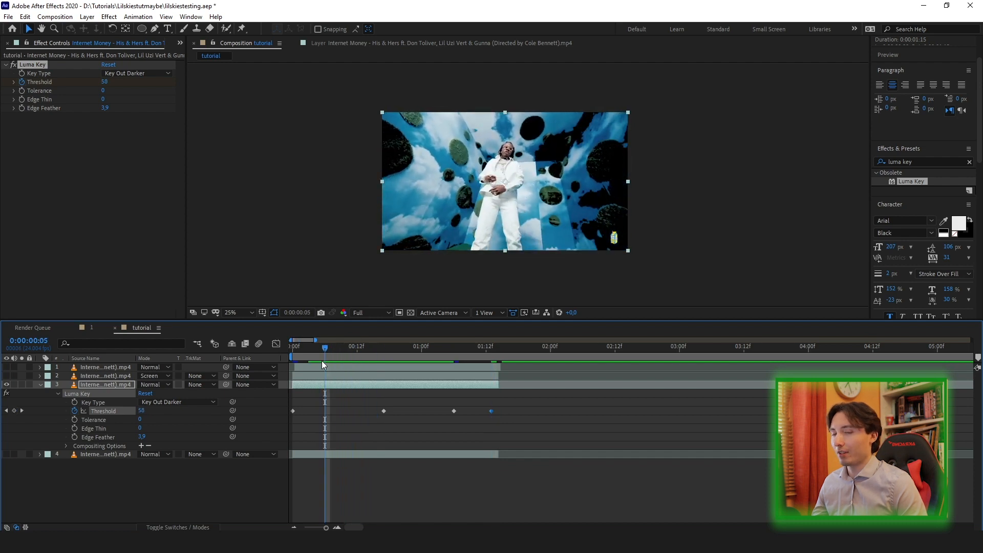
Find the Sapphire S_CloudsPsyko effect and apply it to the luma-keyed background layer.
drag(920, 163, 807, 163)
text(s)
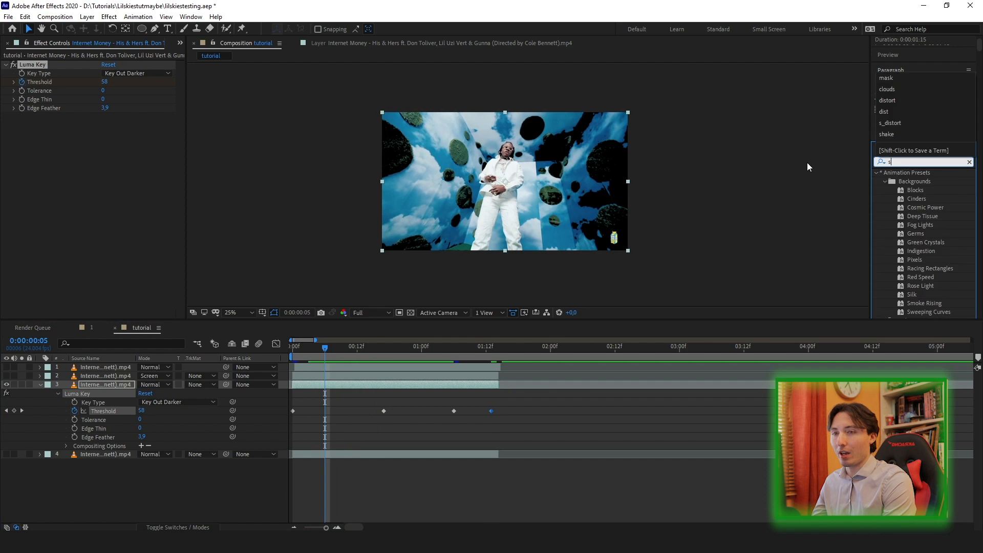
text(_cloud)
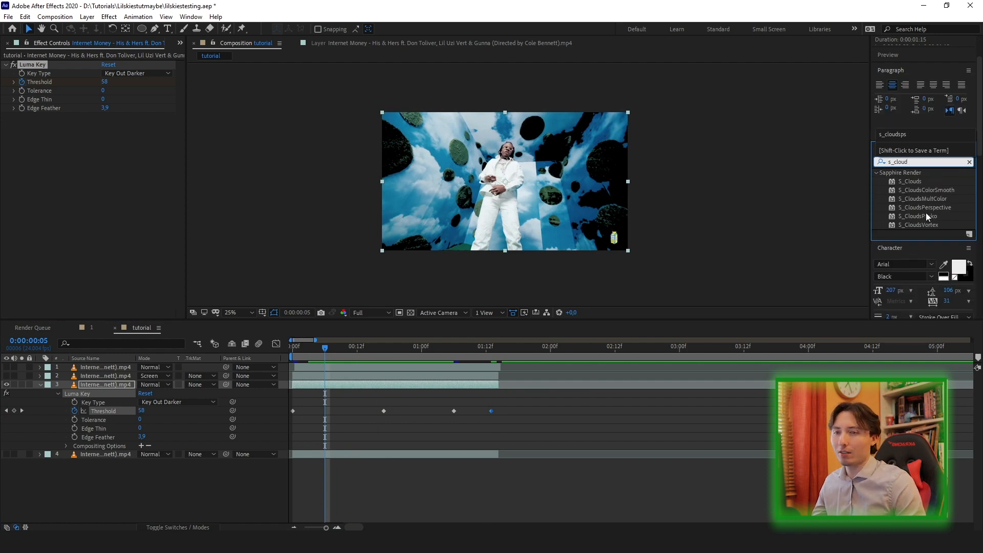
double_click(922, 216)
Switch the Luma Key type to Key Out Brighter and set the S_CloudsPsyko Frequency to 0.41.
click(137, 74)
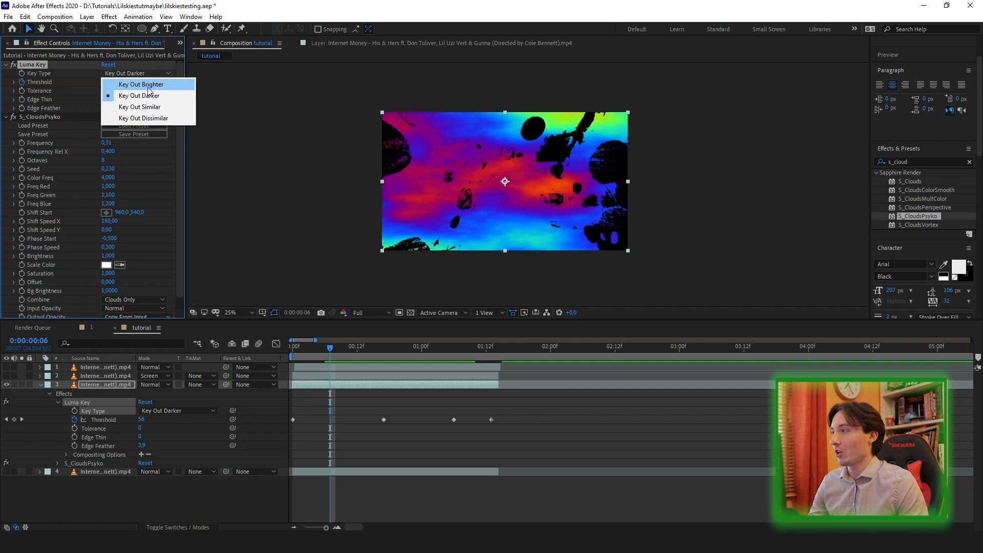
click(154, 85)
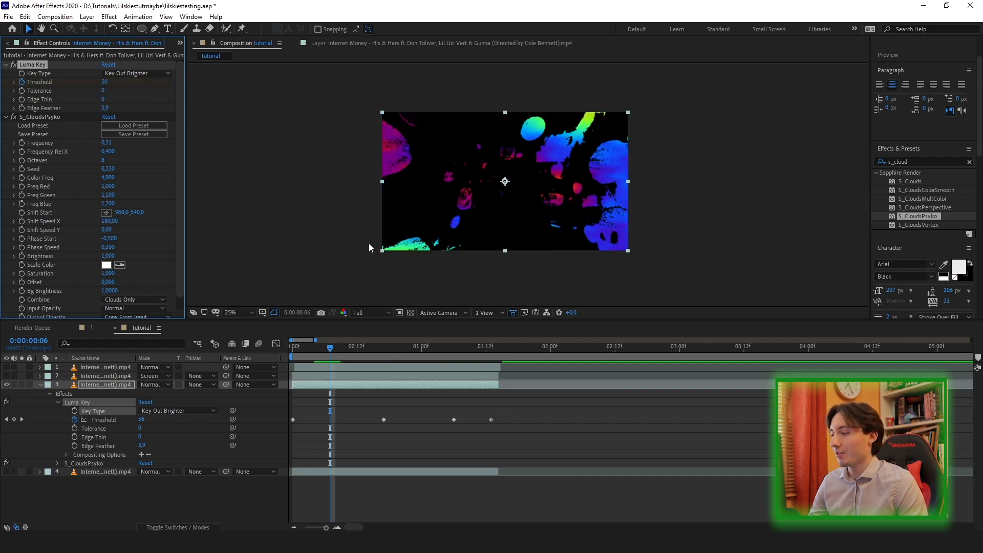
mouse_move(106, 147)
mouse_down()
mouse_move(108, 135)
mouse_move(112, 147)
mouse_up()
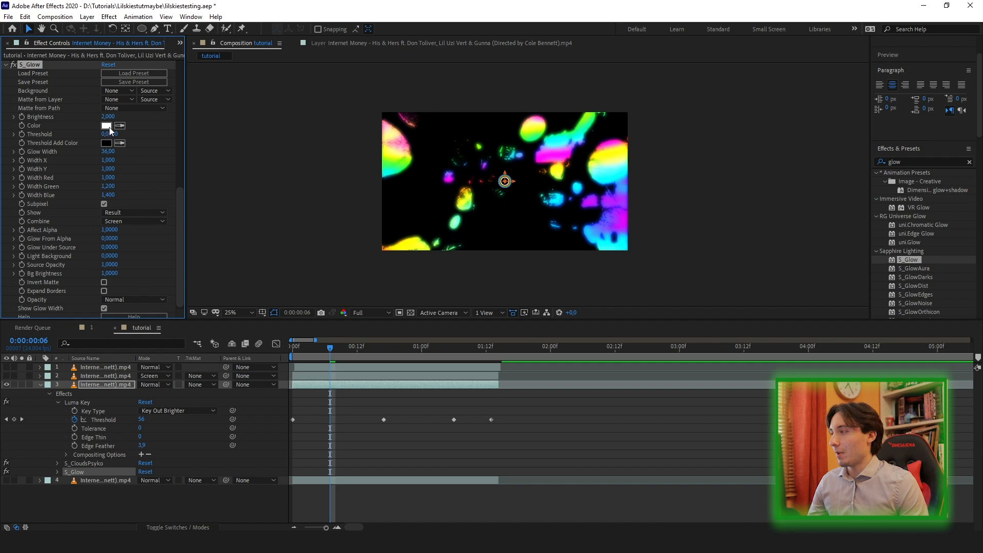
Fine-tune the brightness of the S_Glow effect on the luma-keyed clouds layer.
drag(104, 117, 95, 135)
drag(182, 156, 189, 267)
drag(111, 157, 117, 157)
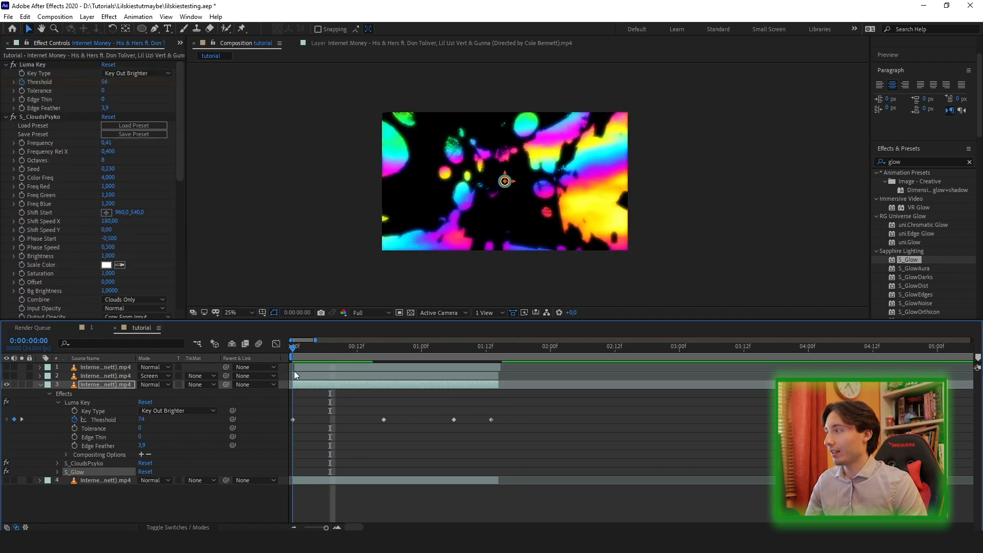
Make all four layers visible and preview the composite from the start through 0:00:00:06.
drag(294, 371, 258, 354)
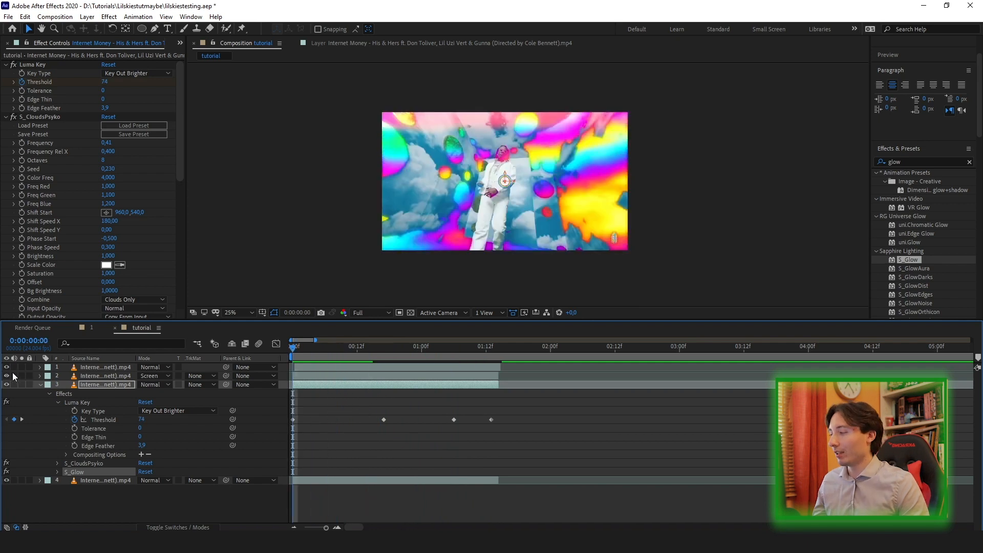
key(space)
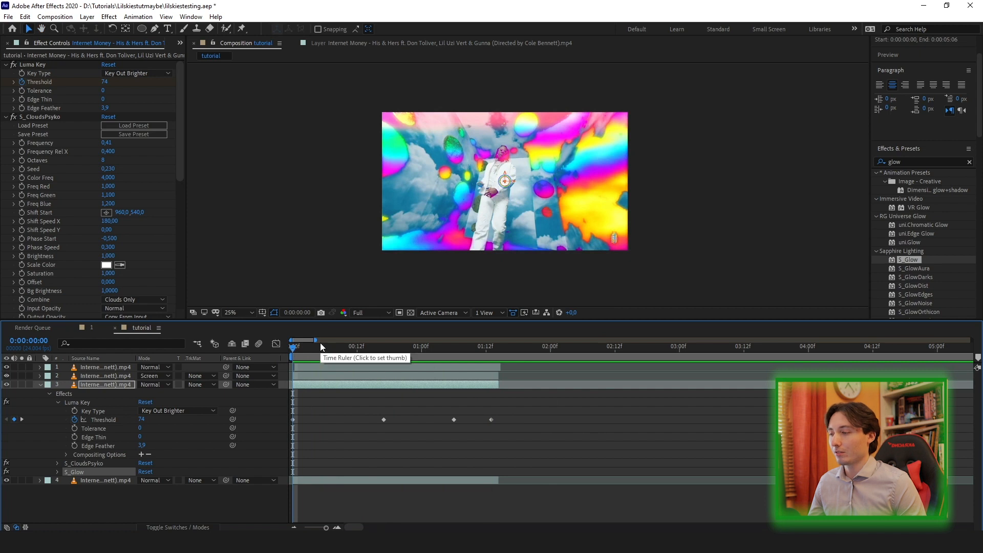
drag(332, 350, 329, 352)
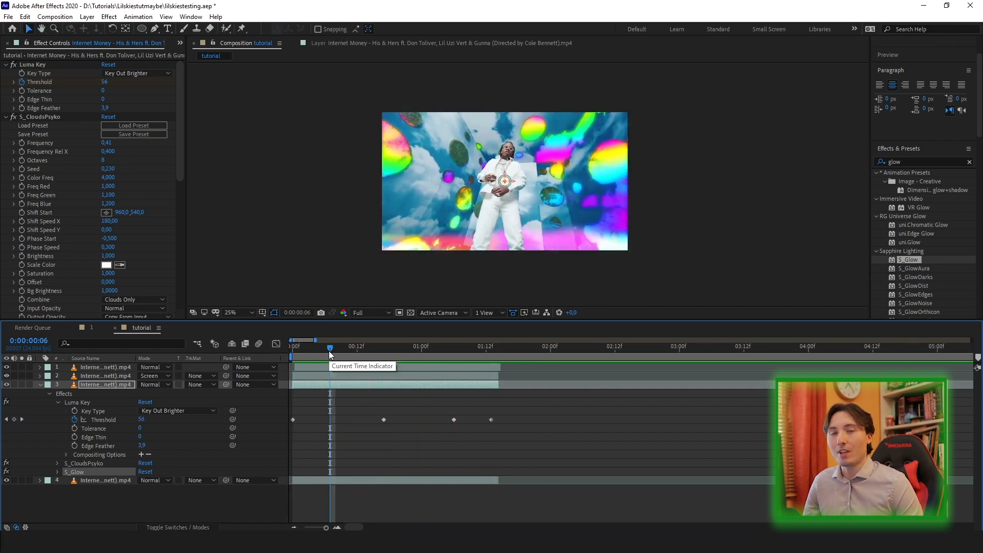